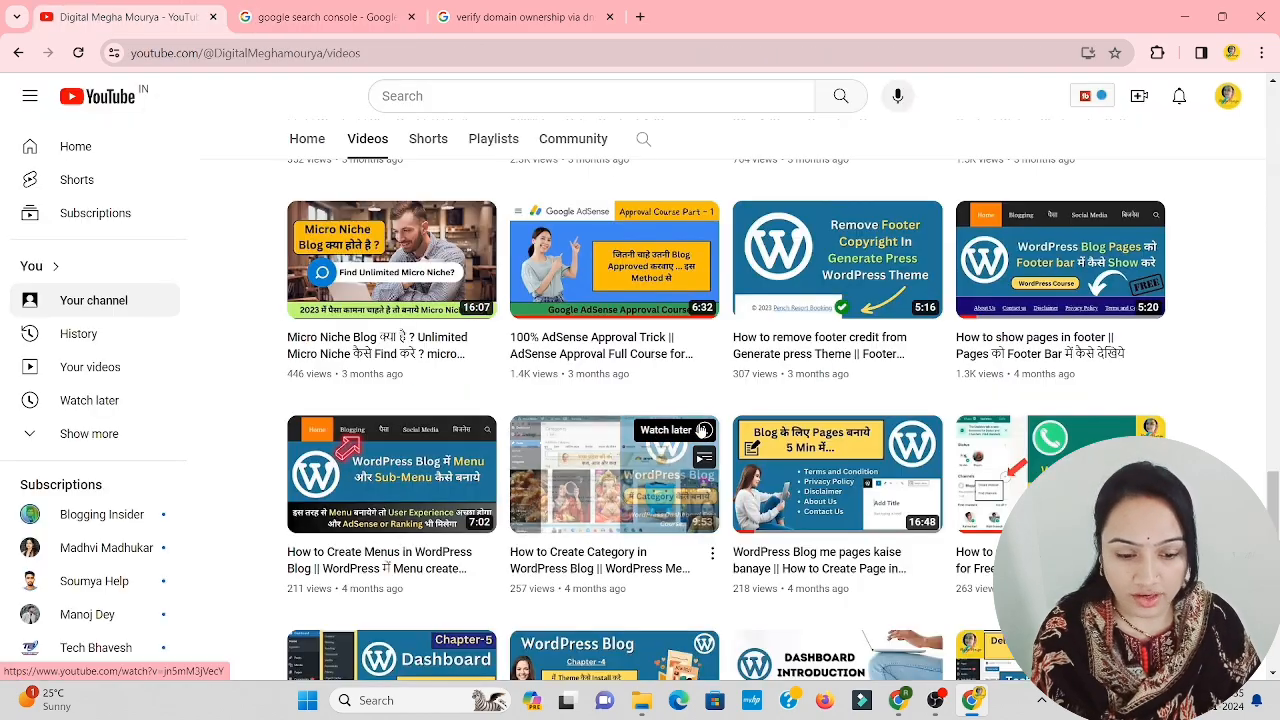
scroll(703, 430, up, 10)
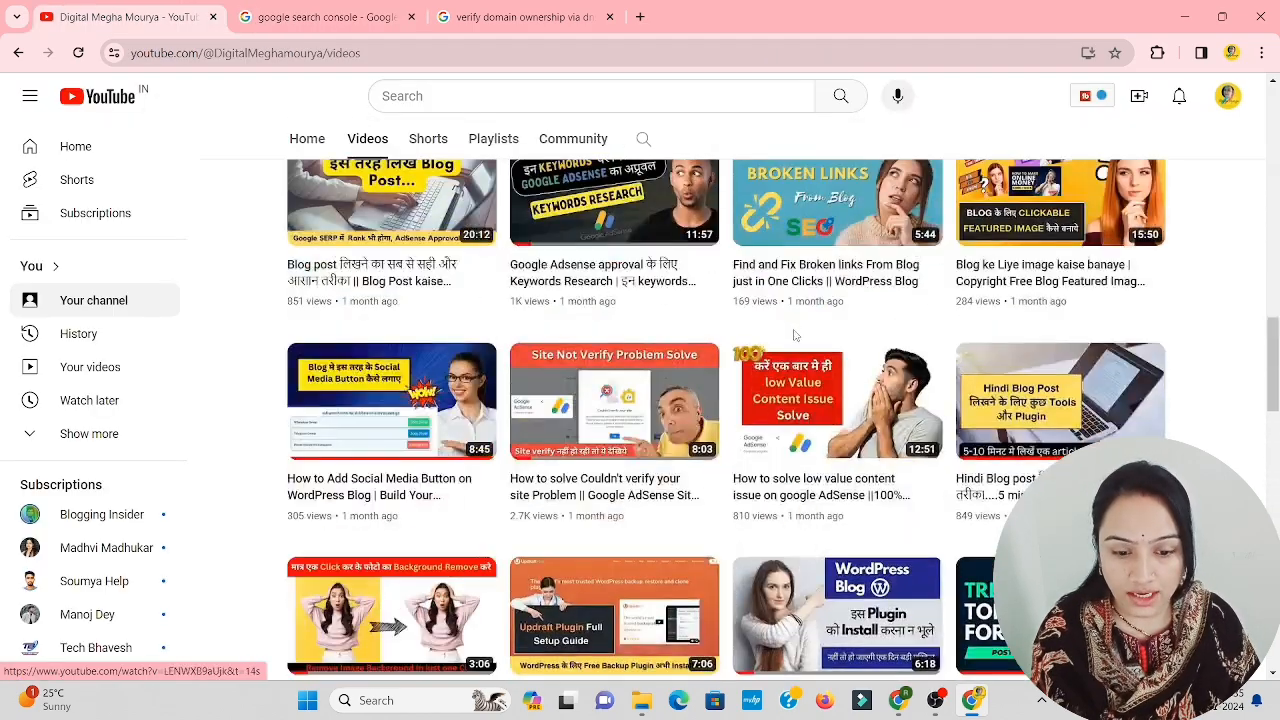
scroll(798, 340, up, 3)
mouse_move(798, 340)
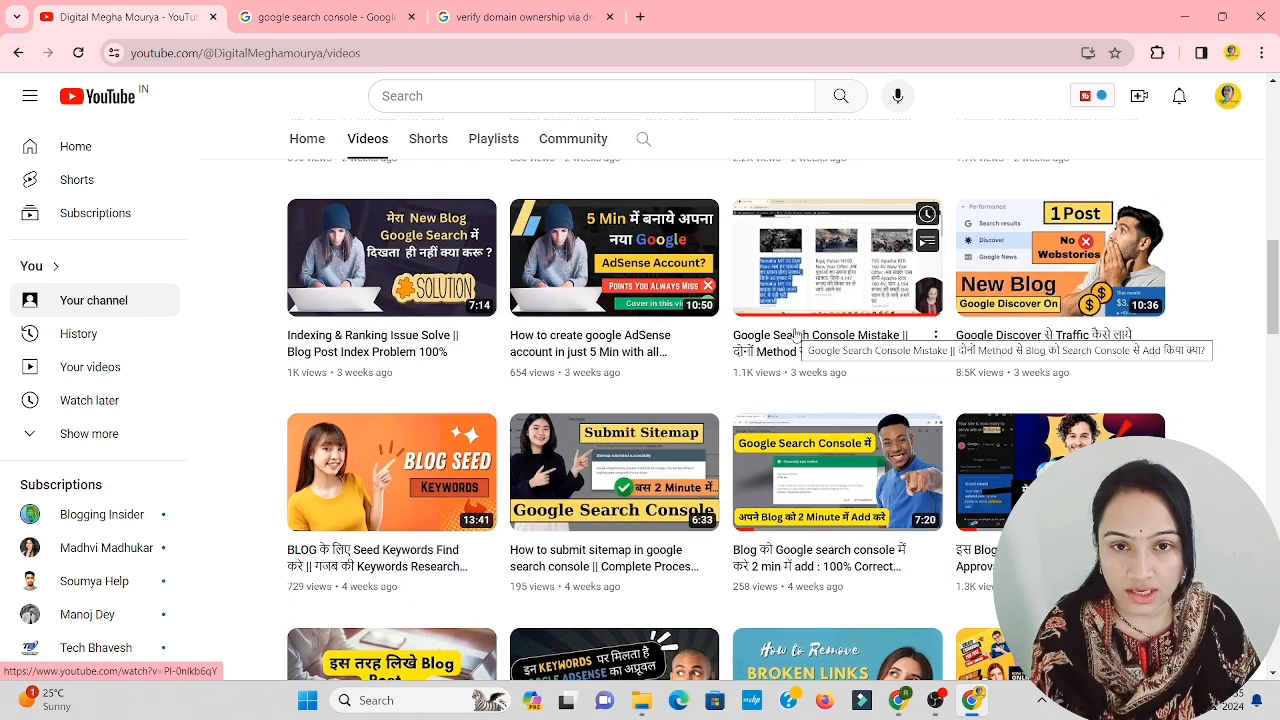
scroll(797, 333, up, 3)
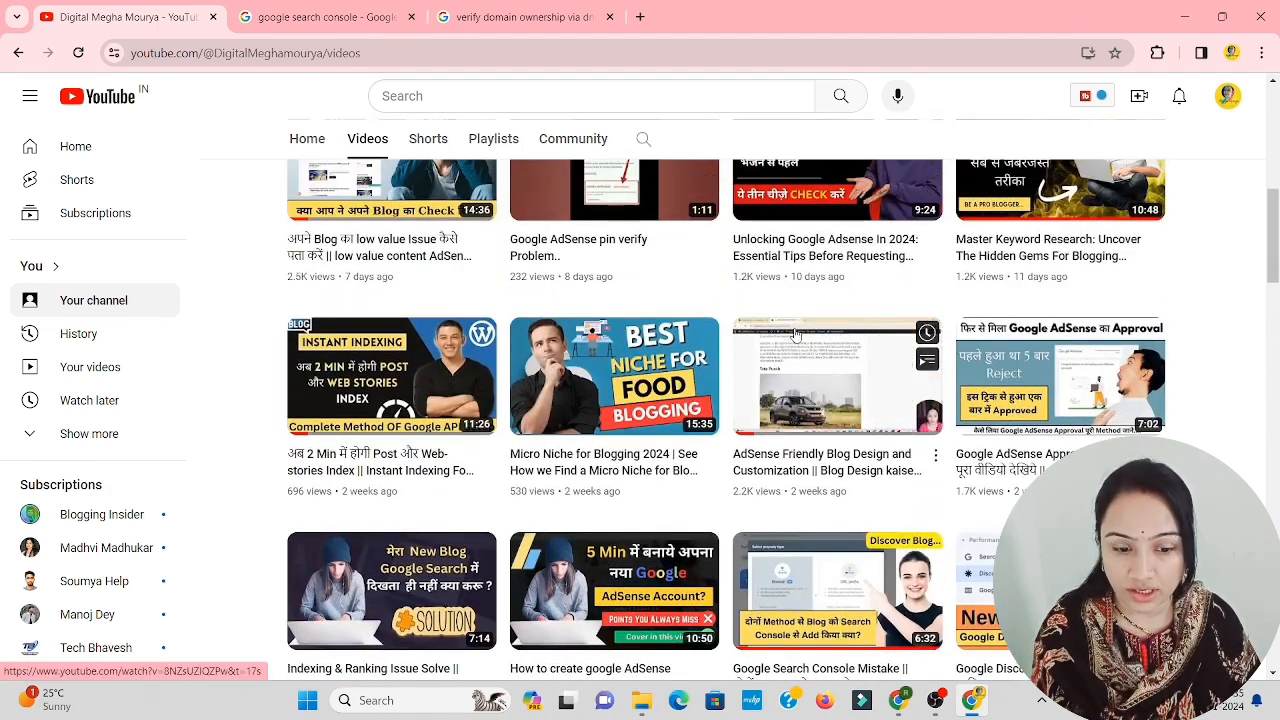
Step: Open the Google Search Console sign-in result in a new tab and show its property selector
click(360, 7)
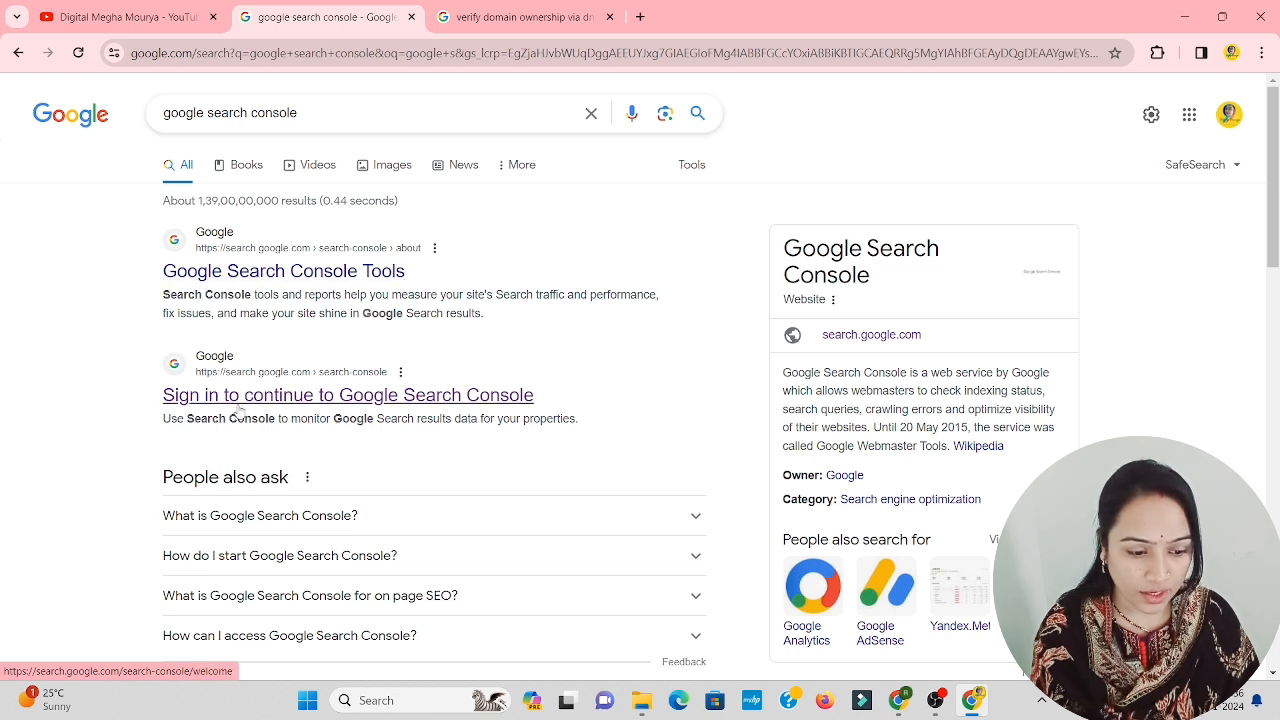
right_click(292, 402)
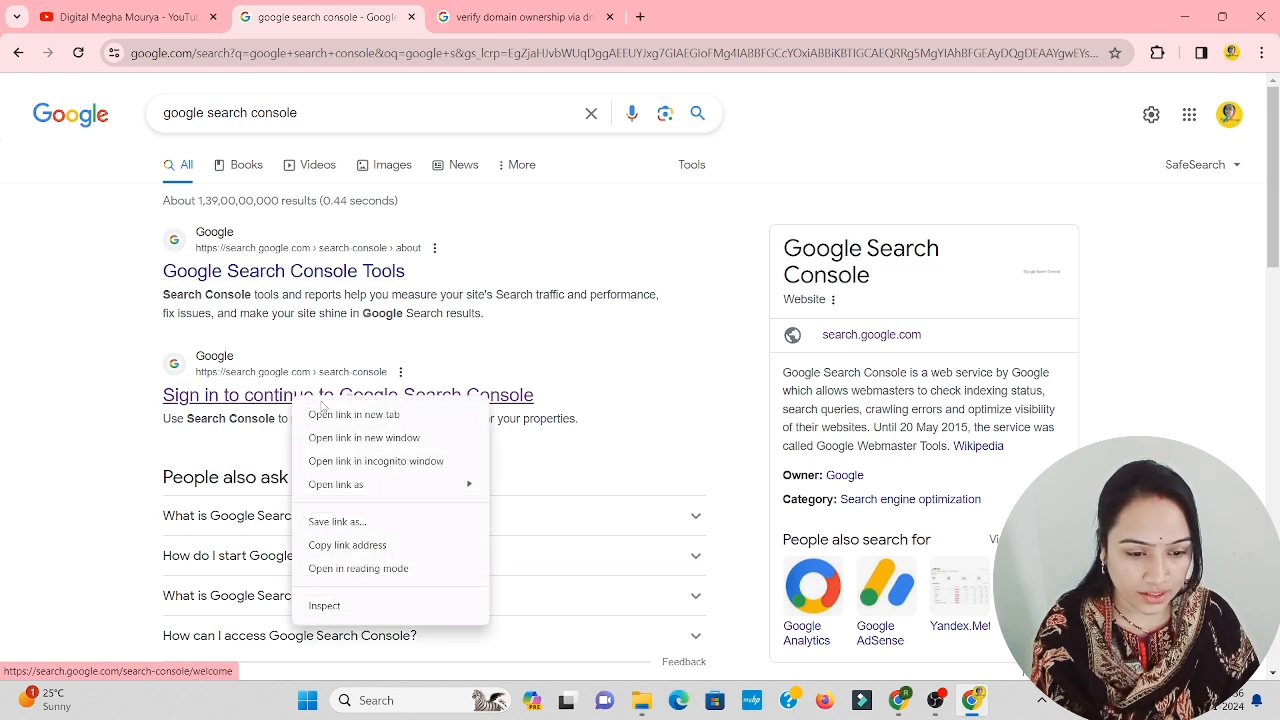
click(335, 416)
click(495, 17)
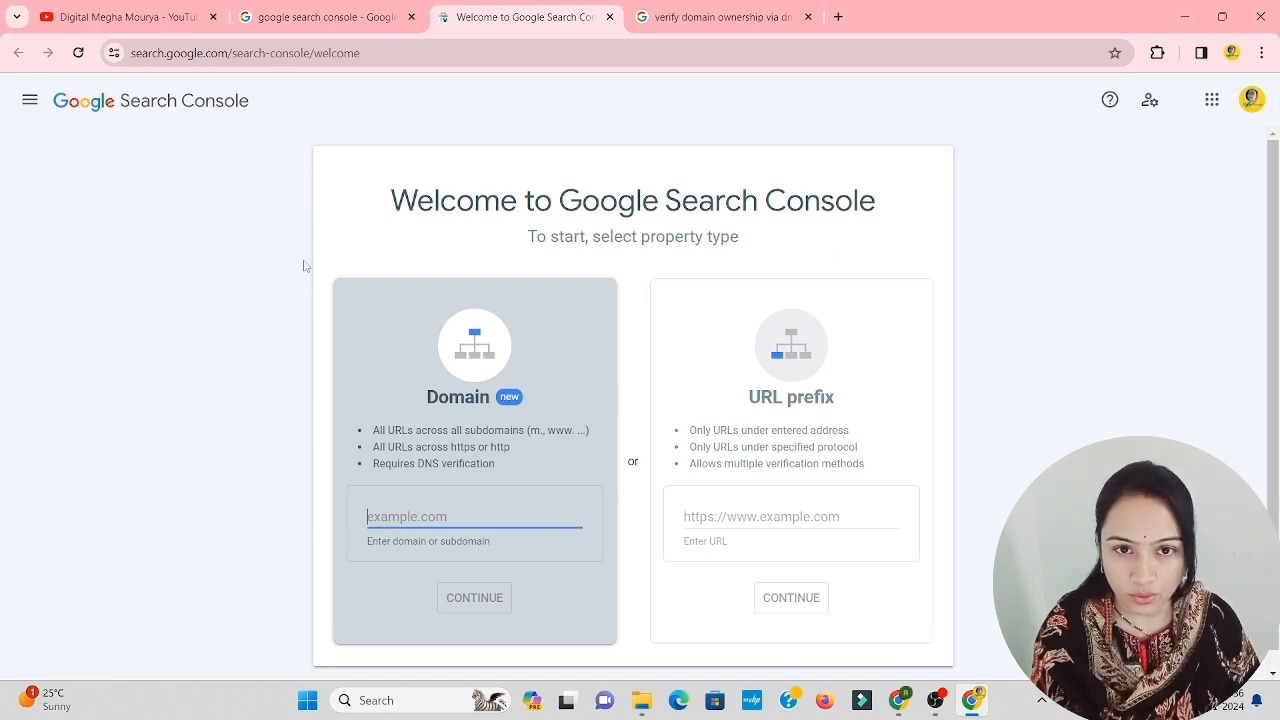
click(30, 100)
click(98, 156)
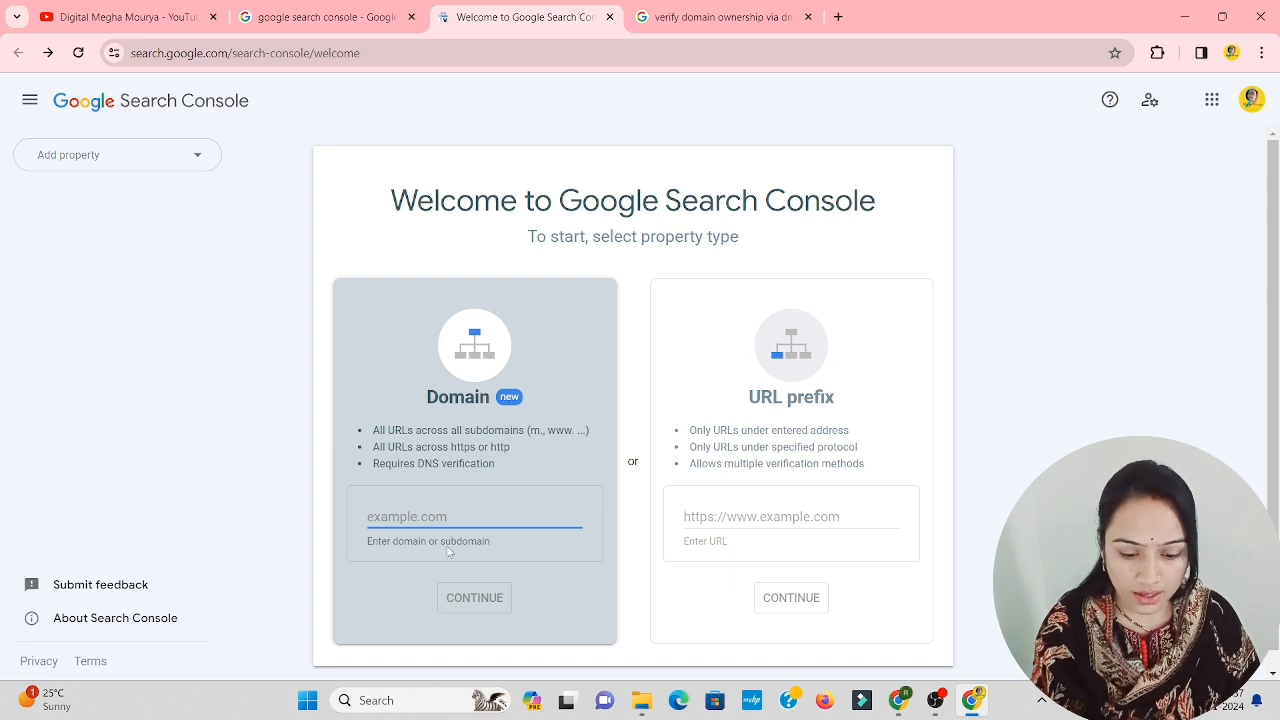
Step: Switch to the browser window with the WordPress admin and copy the amazingfactsabout.org site address from its URL
click(893, 706)
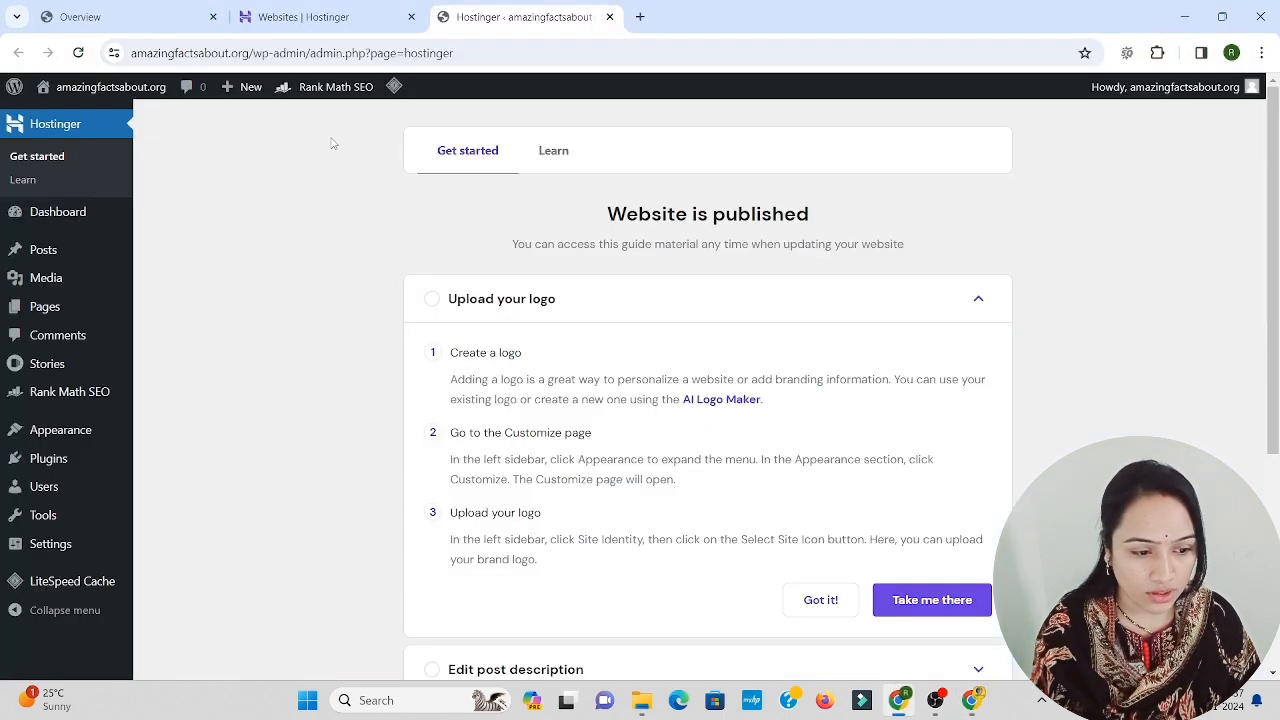
drag(258, 56, 136, 62)
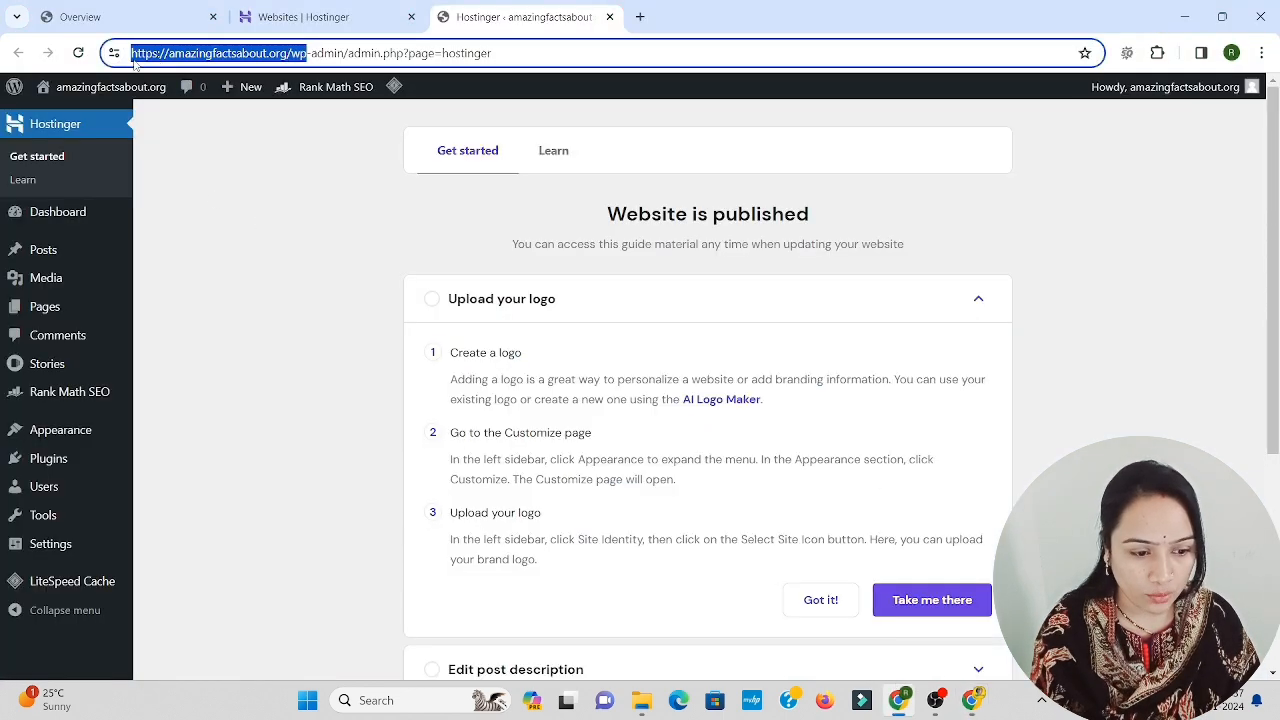
right_click(205, 50)
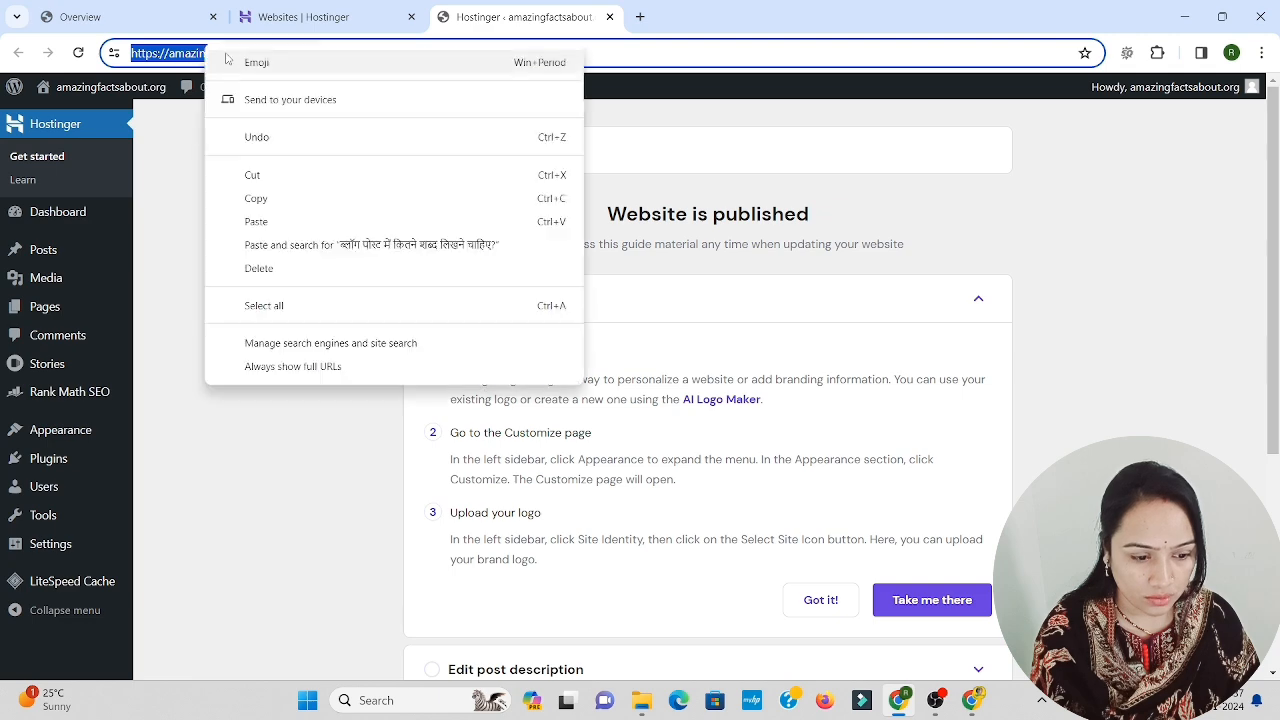
click(260, 199)
click(972, 702)
click(575, 533)
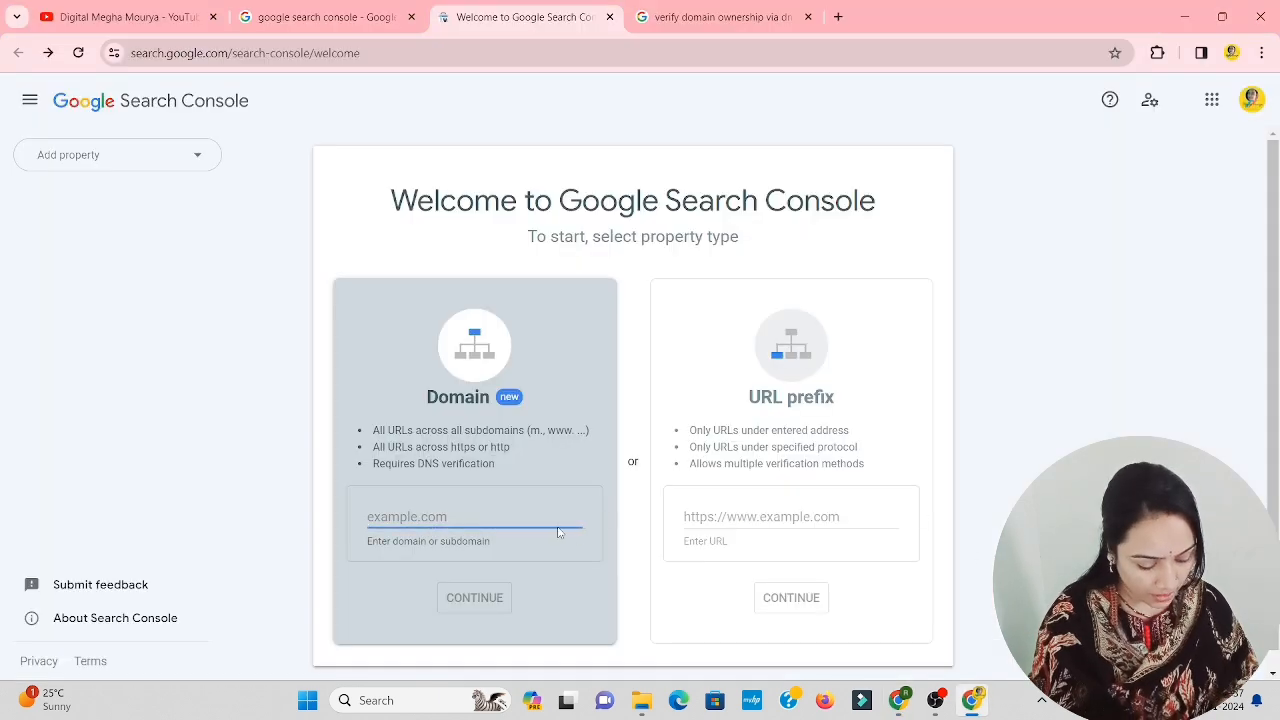
key(ctrl+v)
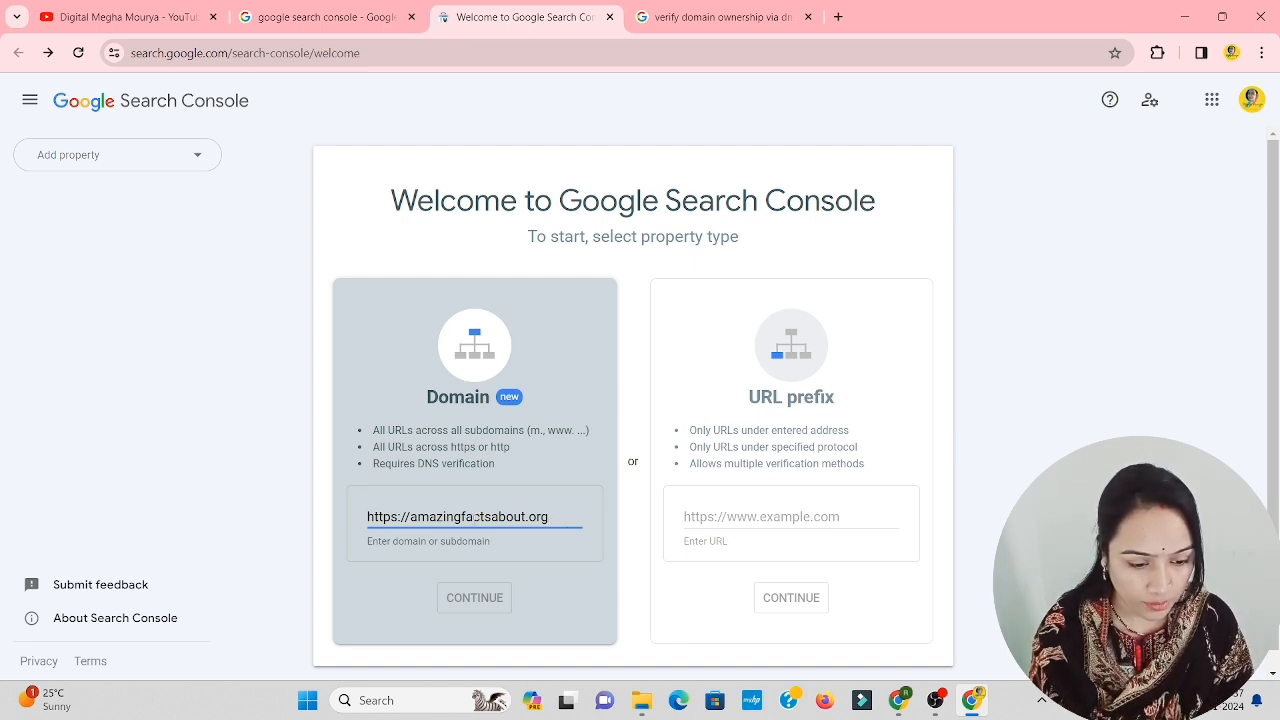
key(BackSpace)
key(BackSpace)
key(BackSpace)
key(BackSpace)
key(BackSpace)
key(BackSpace)
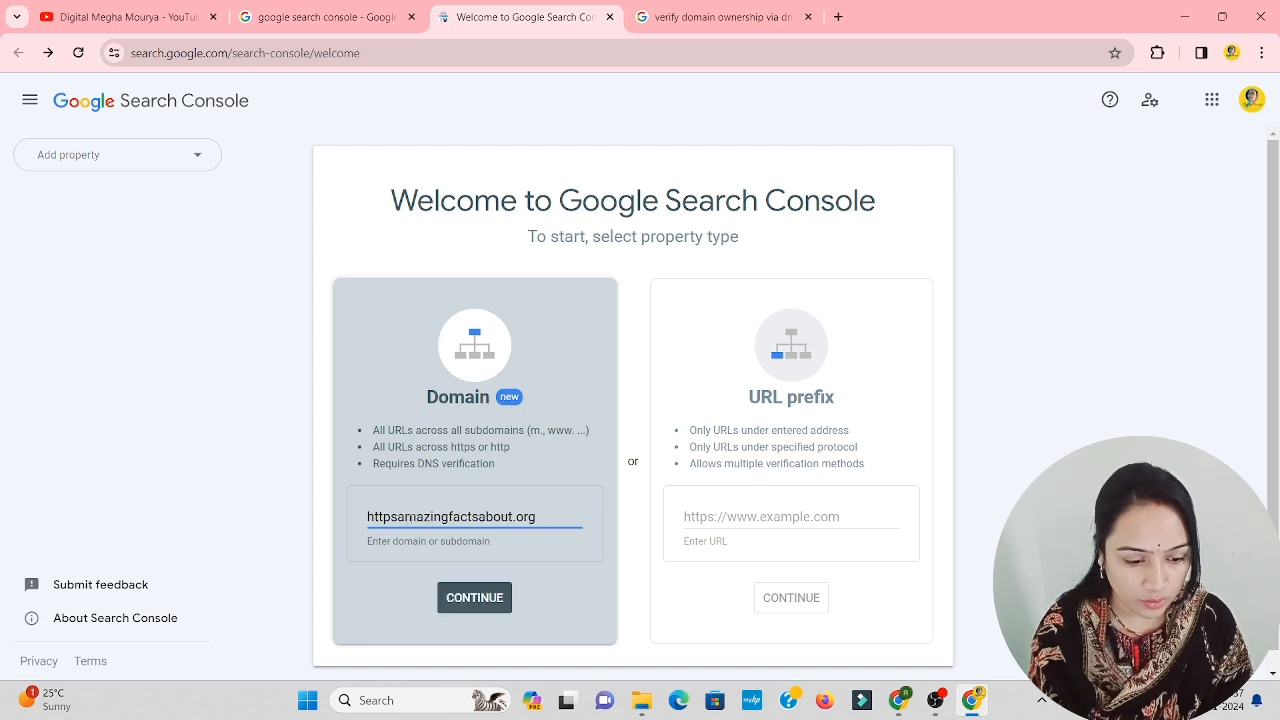
key(BackSpace)
key(BackSpace)
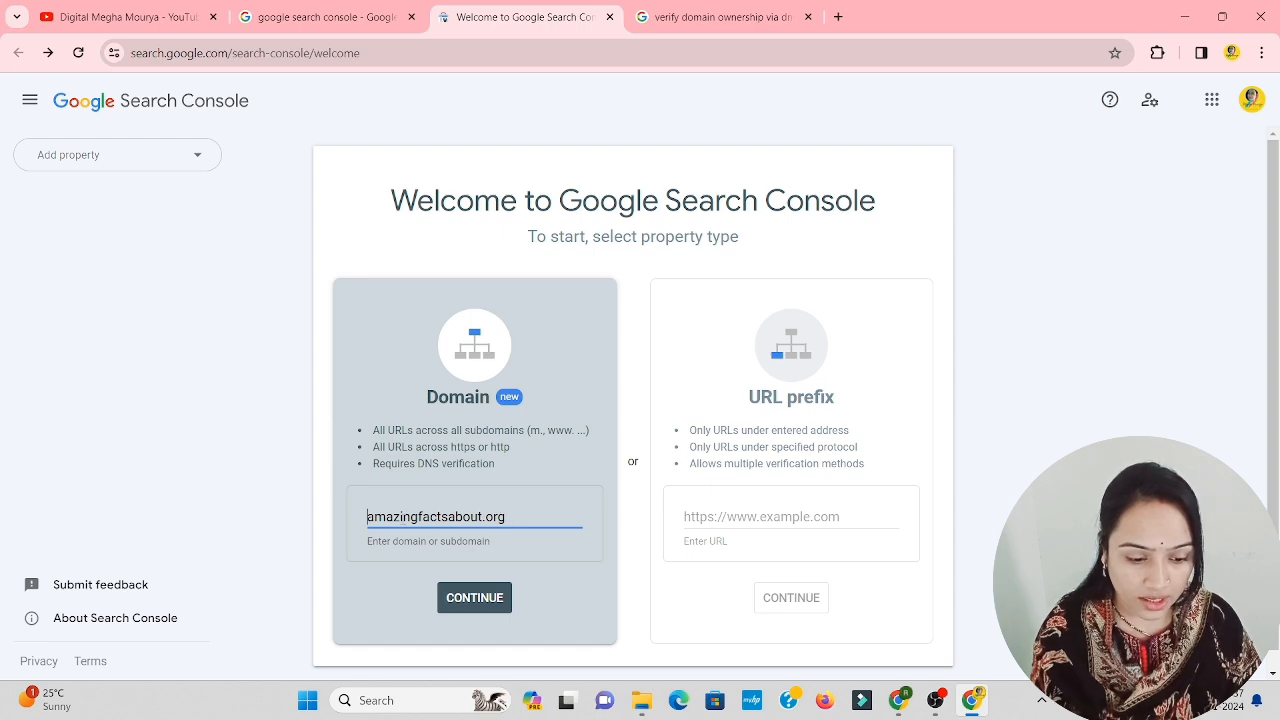
click(474, 596)
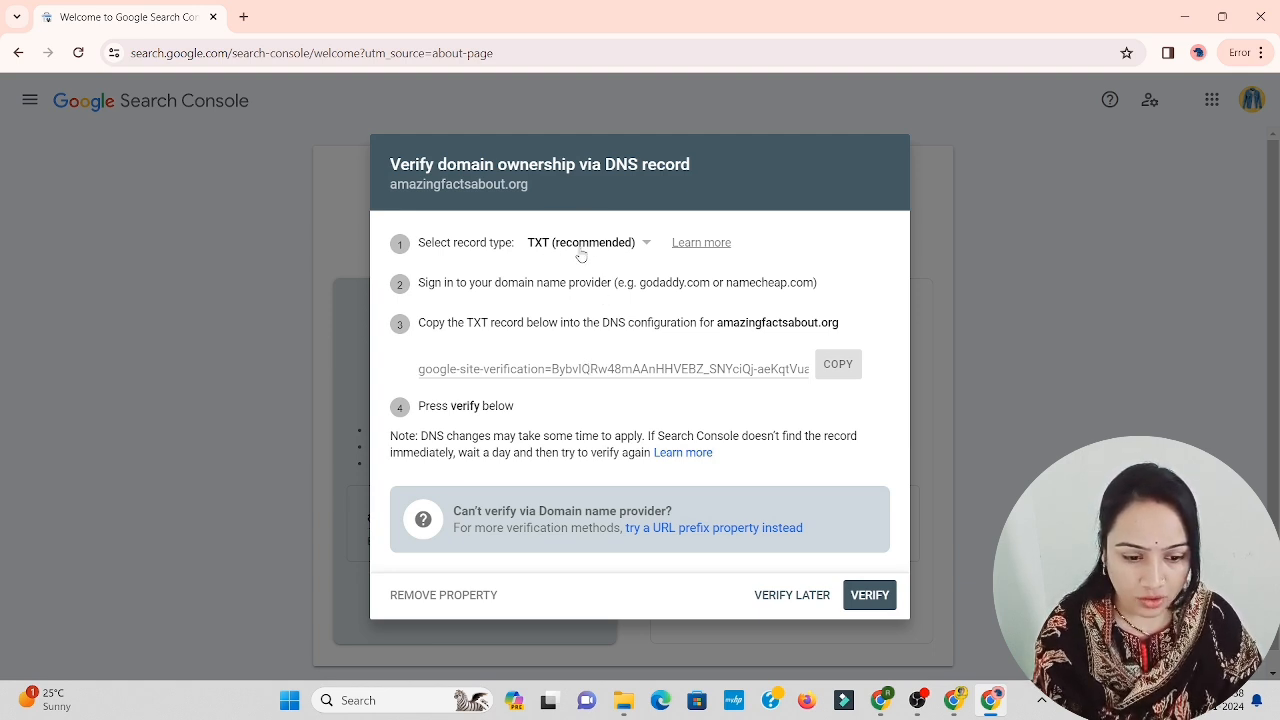
Step: Keep TXT (recommended) as the DNS record type and copy the site verification TXT record
click(621, 250)
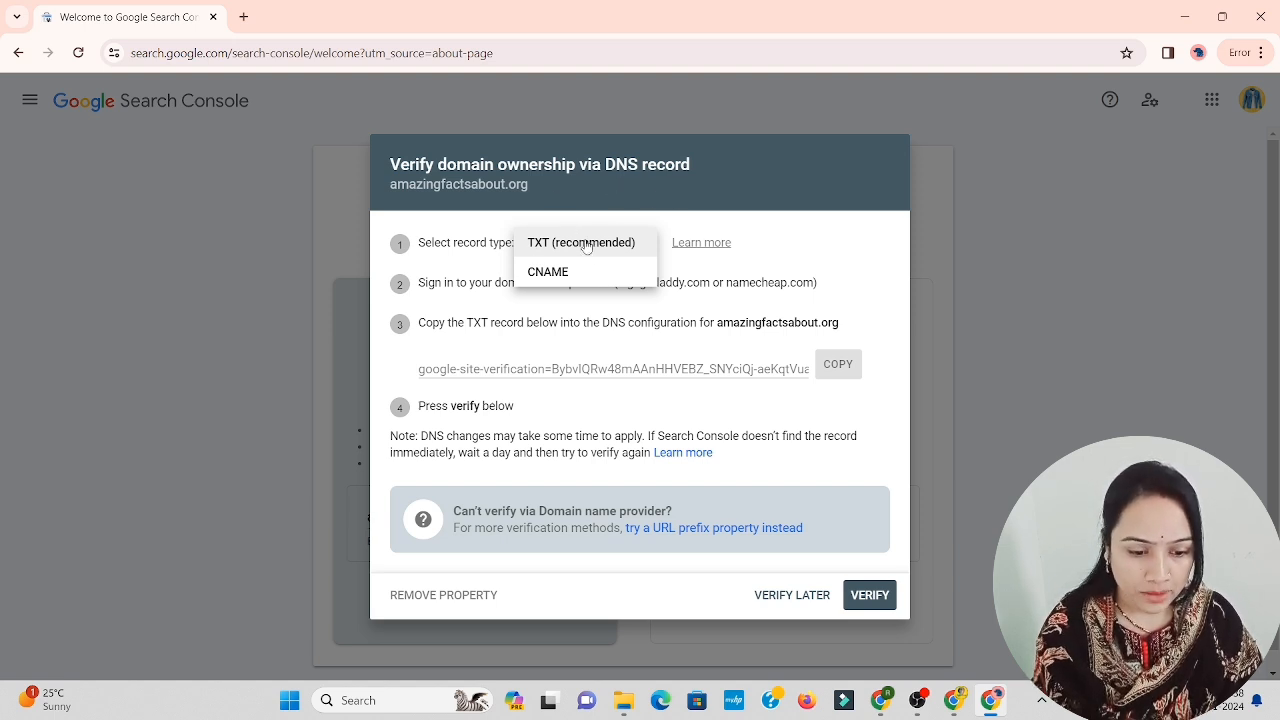
click(745, 250)
click(572, 252)
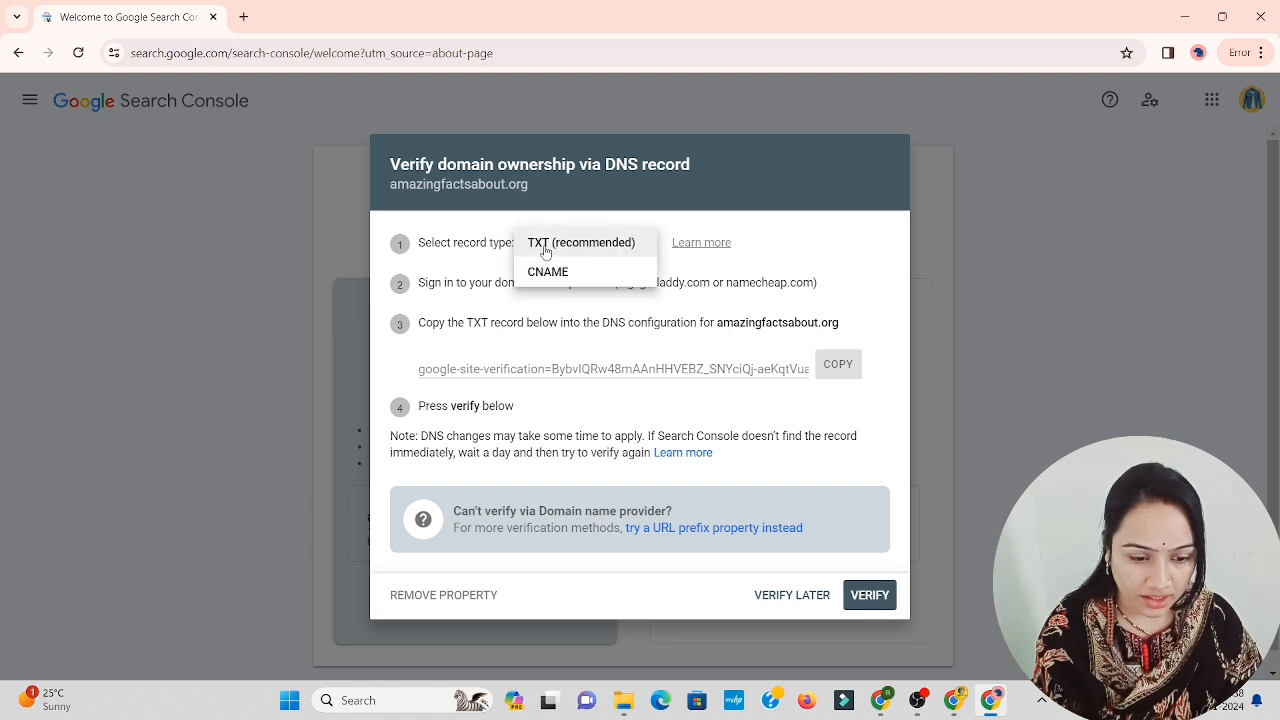
click(790, 243)
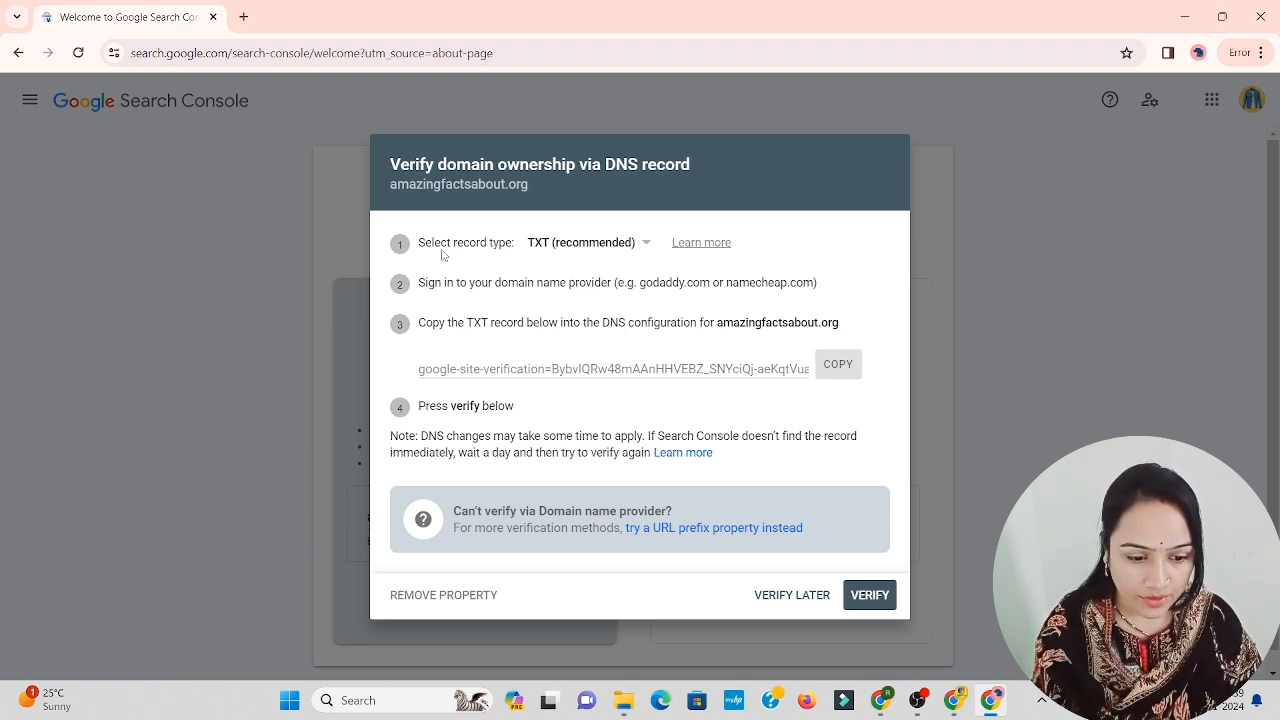
click(530, 243)
click(620, 243)
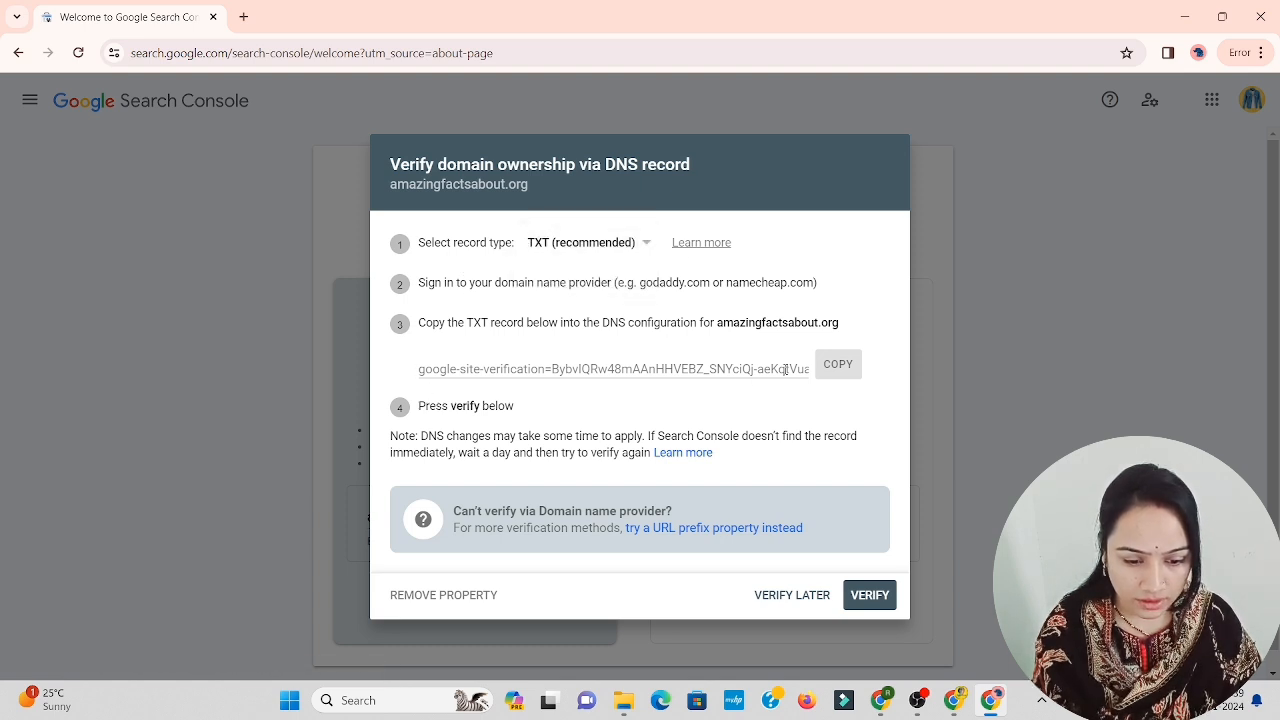
click(836, 368)
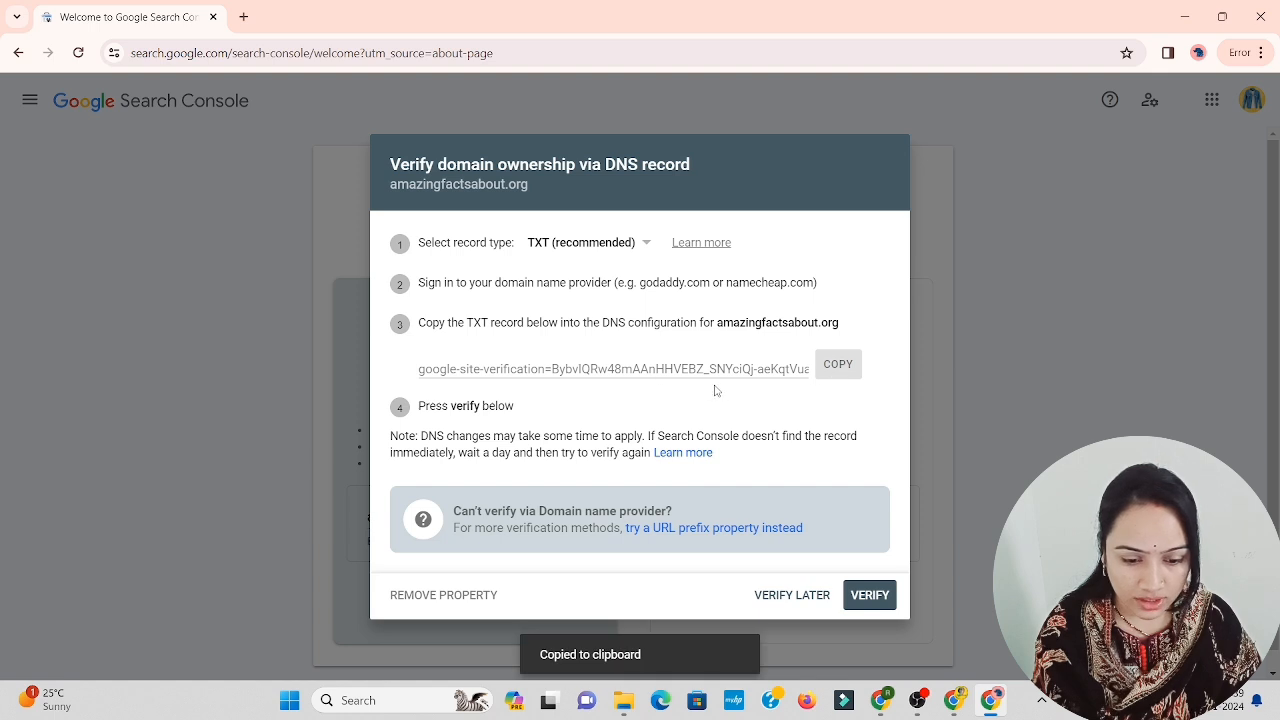
click(837, 370)
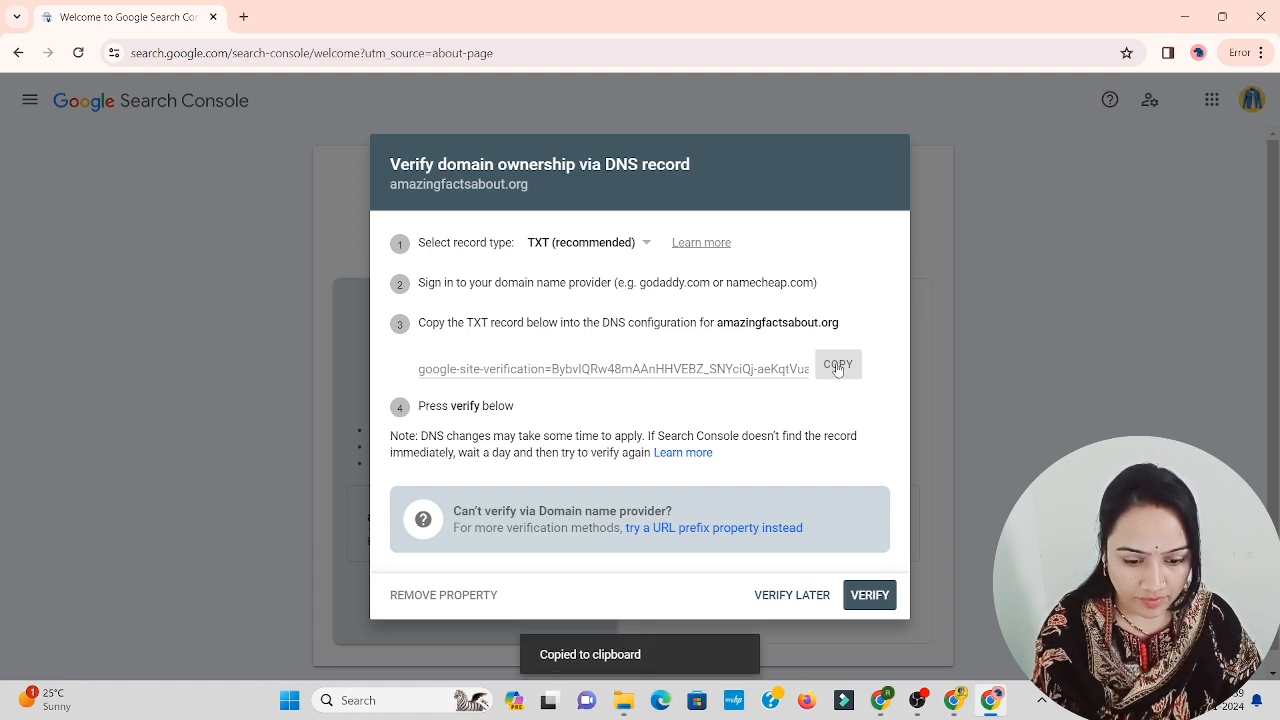
Step: Switch to the Hostinger window and open the DNS Zone Editor for amazingfactsabout.org
click(883, 703)
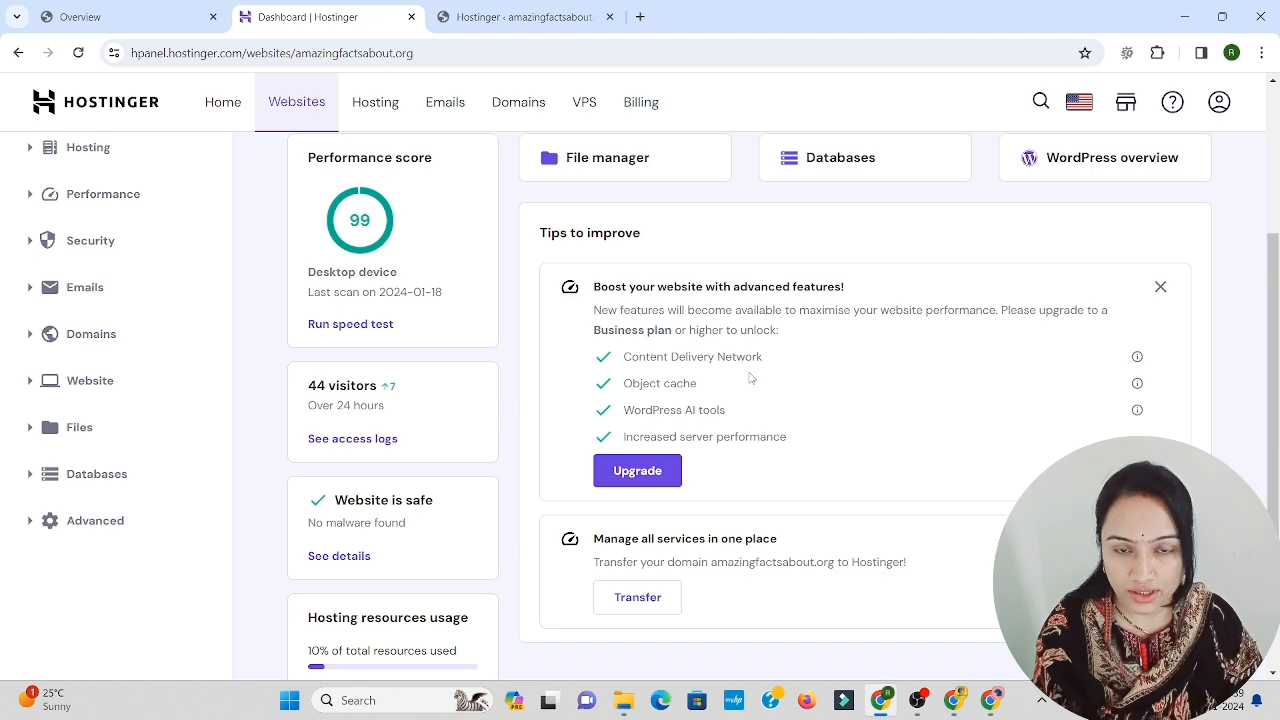
scroll(536, 345, up, 3)
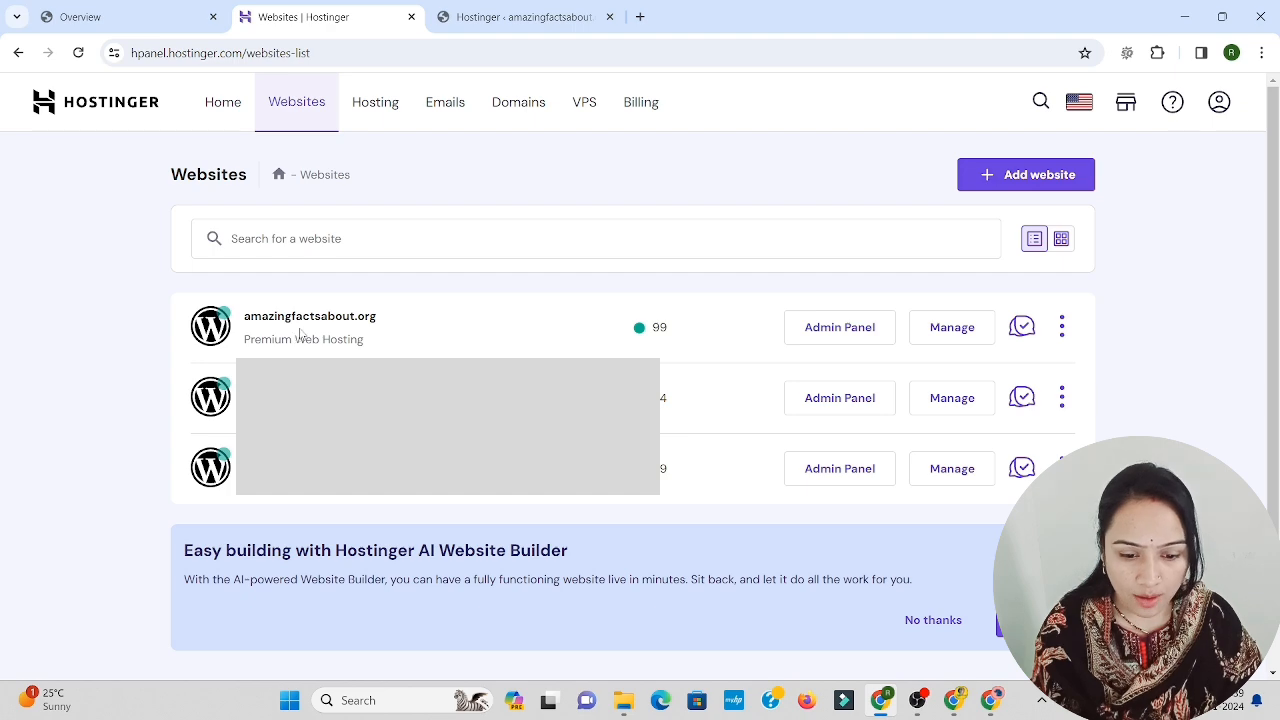
click(952, 327)
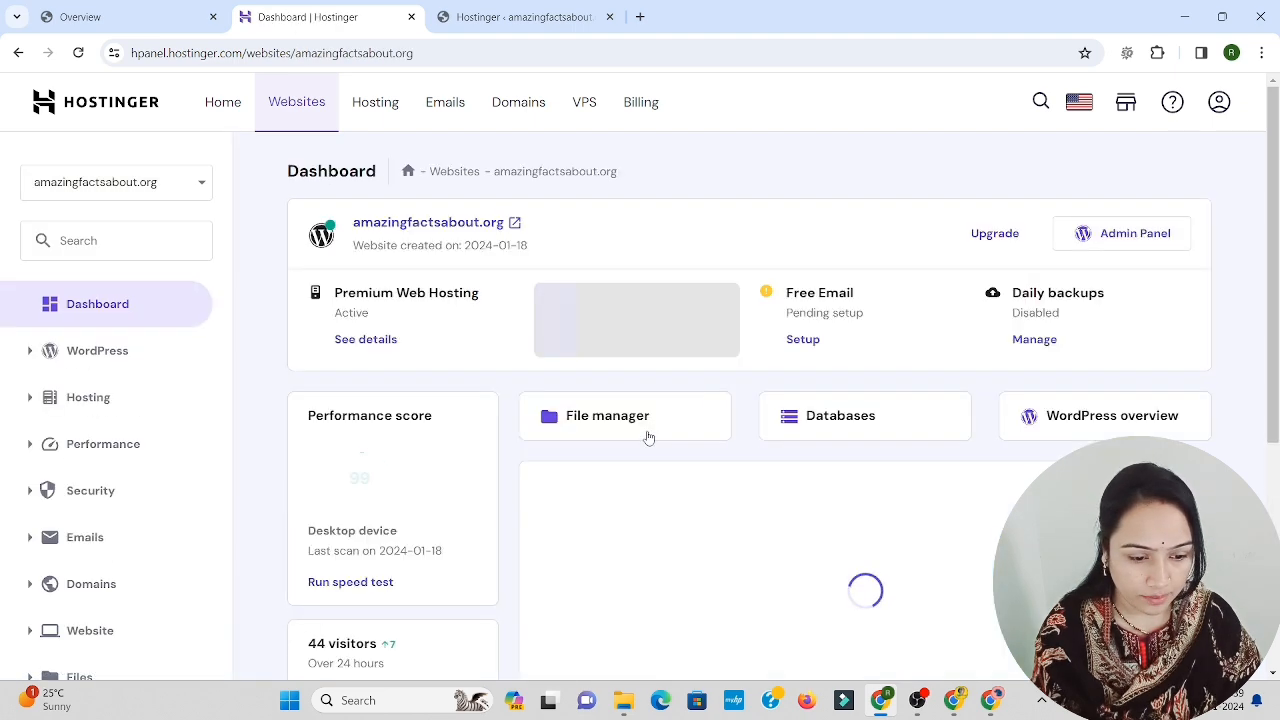
scroll(430, 477, down, 4)
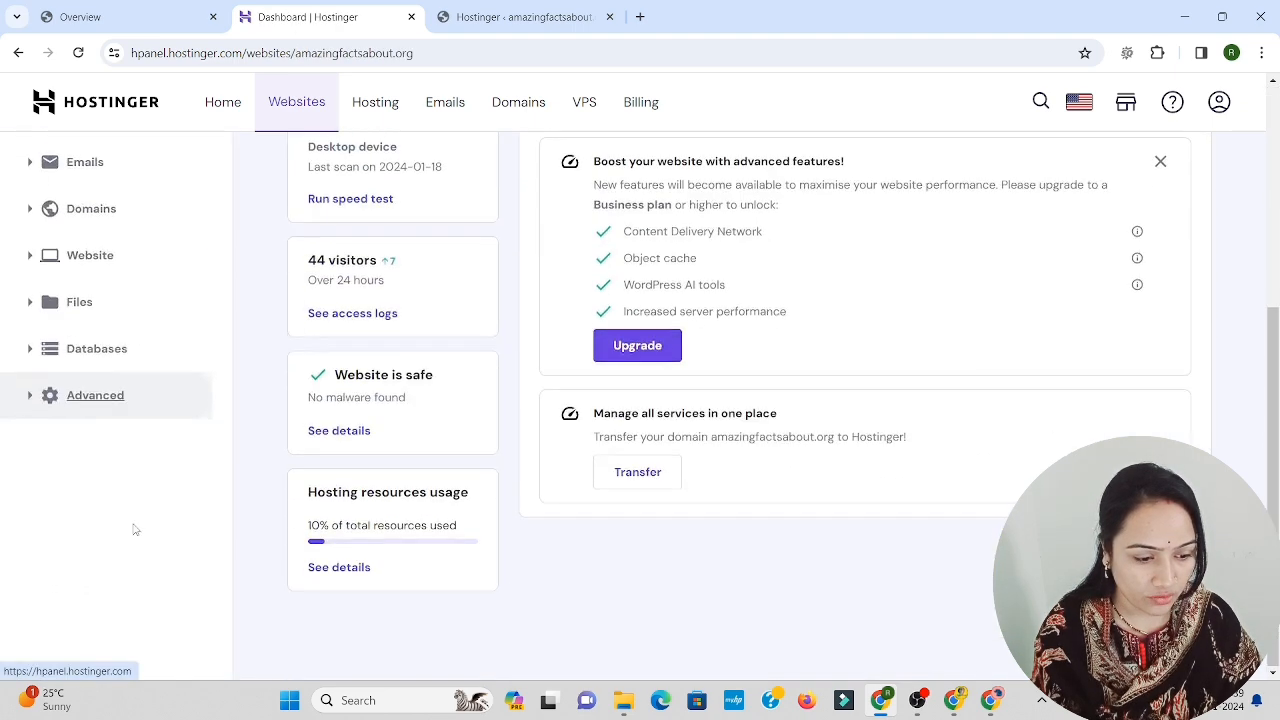
click(118, 400)
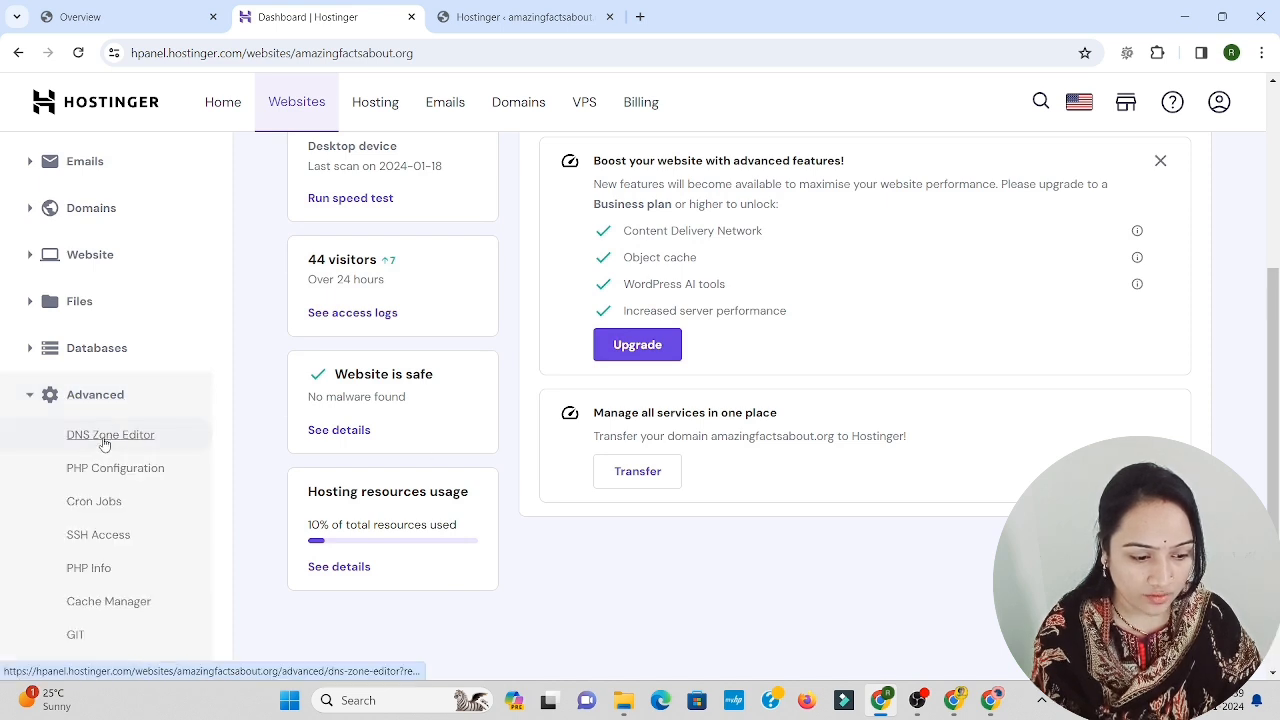
click(106, 438)
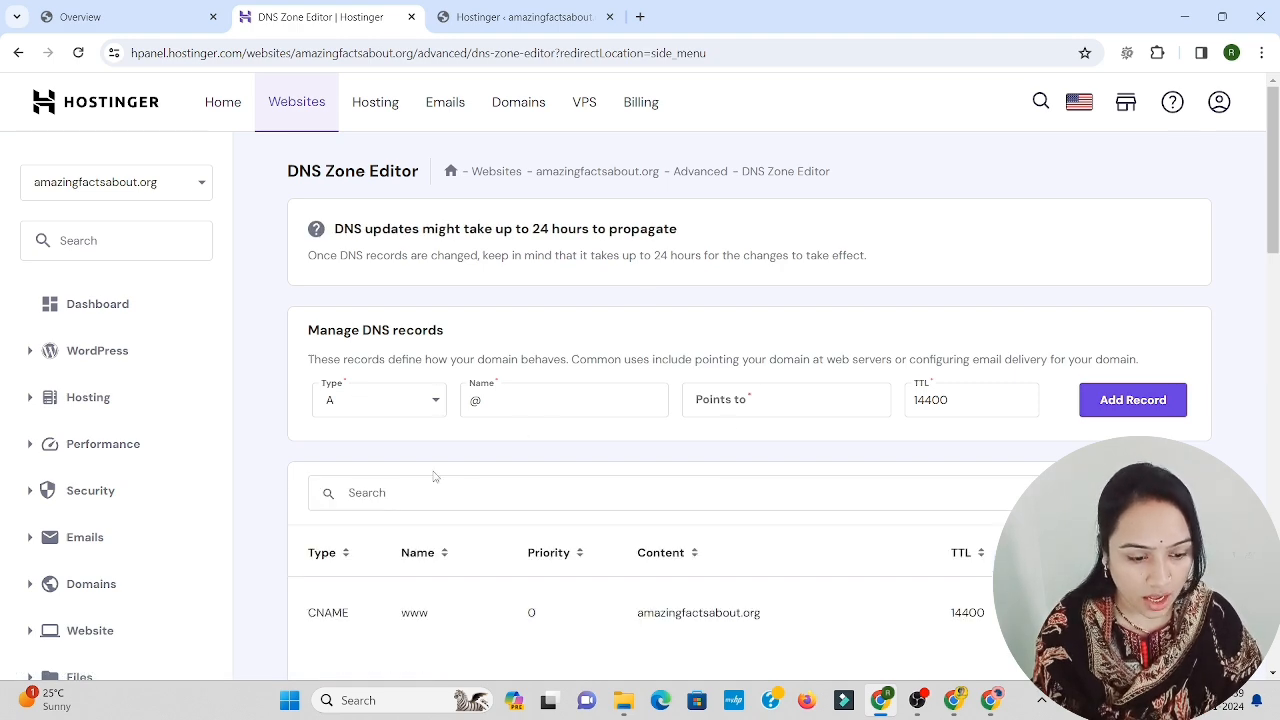
Step: Set the new DNS record's type to TXT and paste the copied Google site verification token as its TXT value
scroll(434, 477, down, 2)
scroll(363, 380, up, 2)
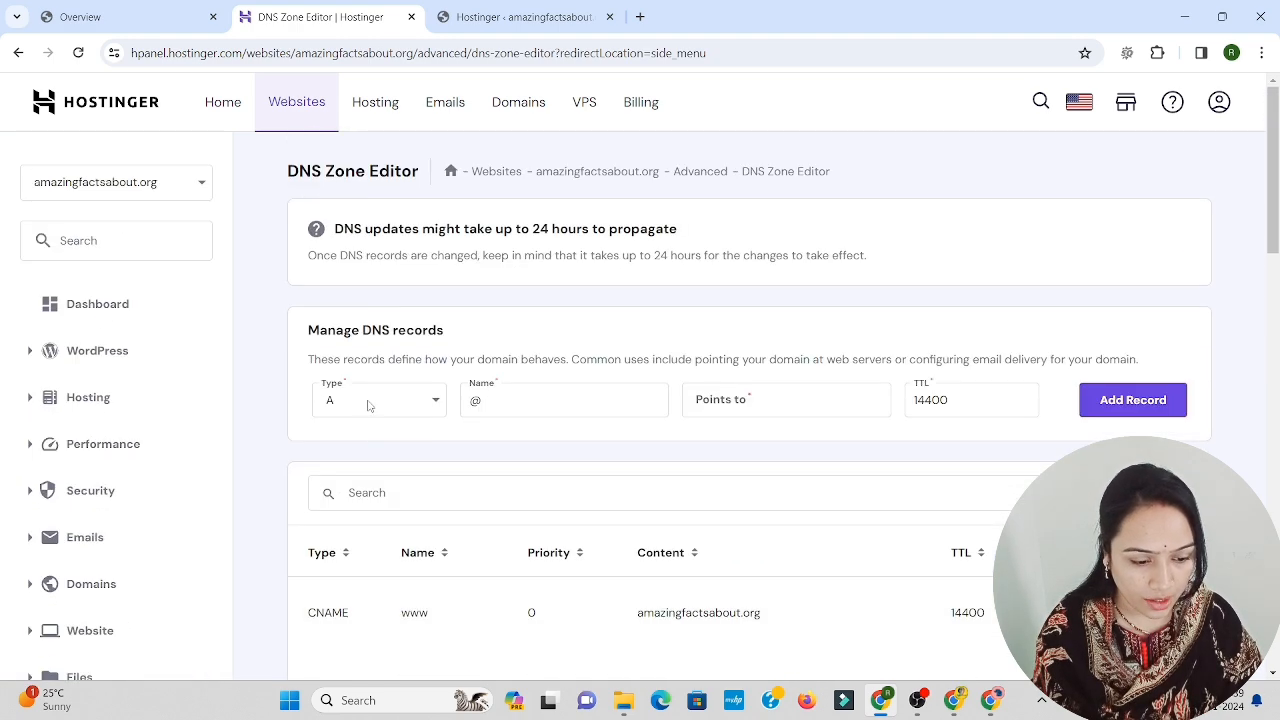
click(368, 404)
click(357, 652)
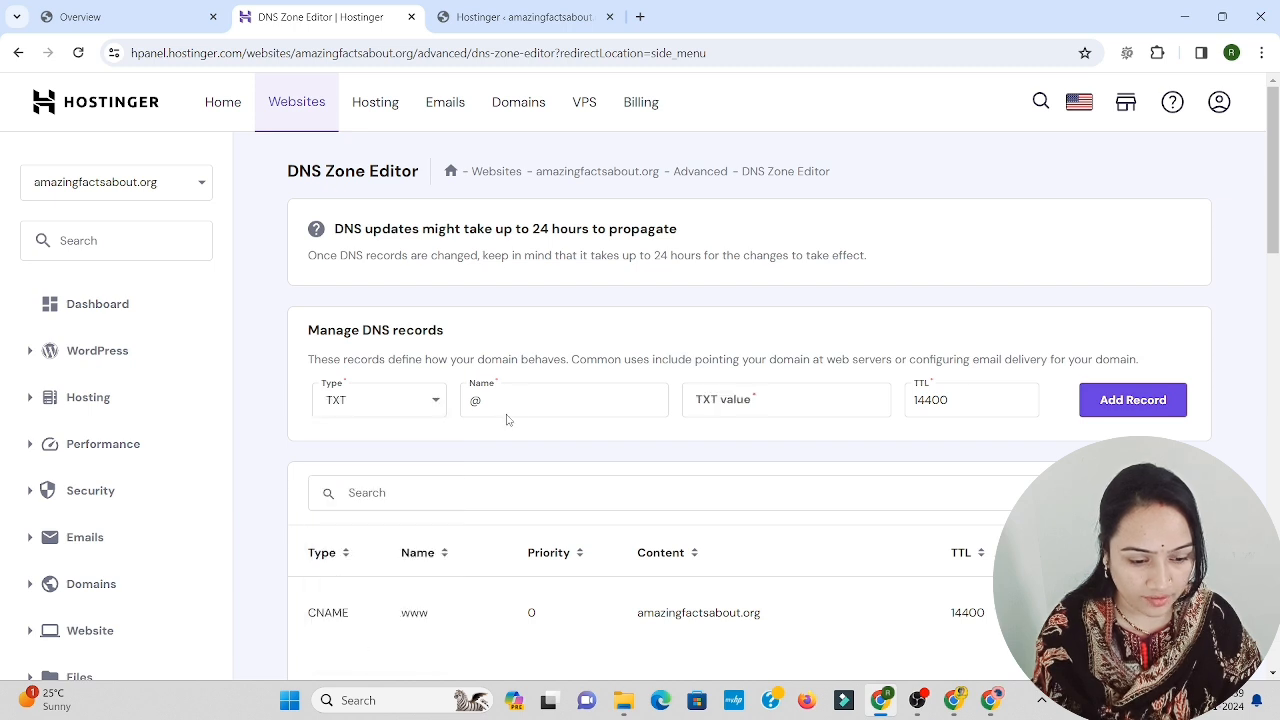
click(521, 398)
click(723, 397)
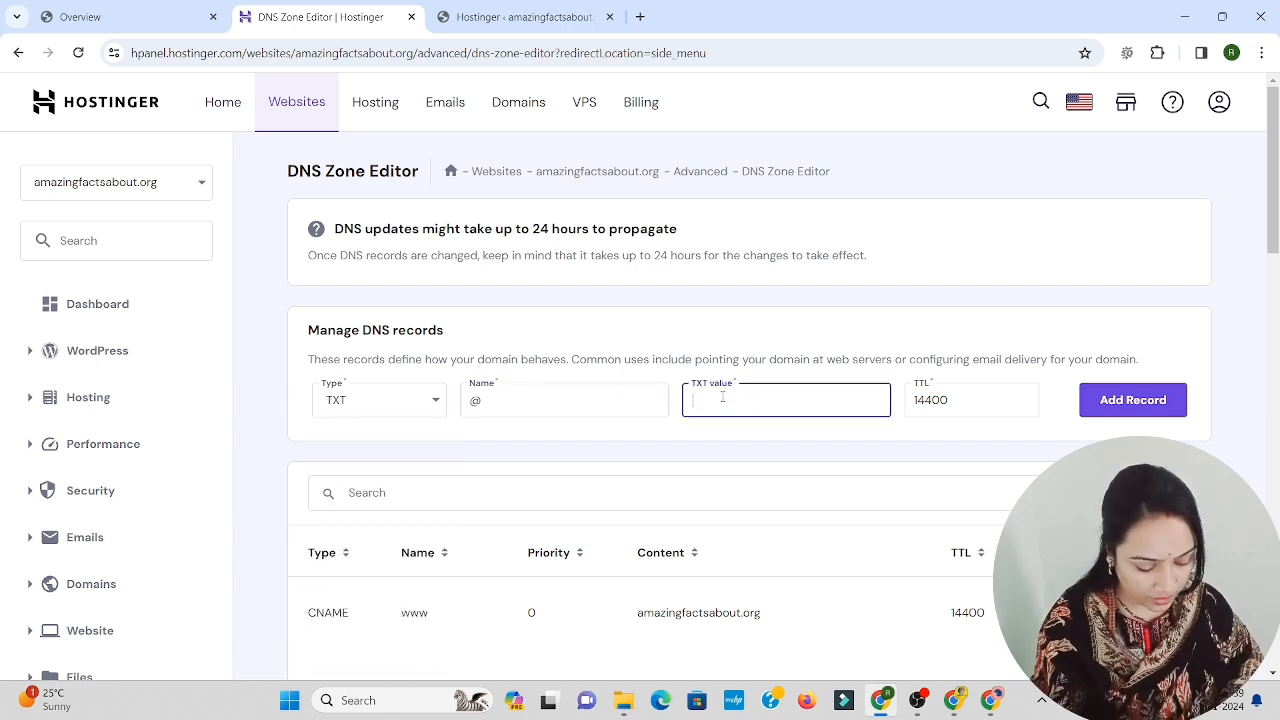
key(ctrl+v)
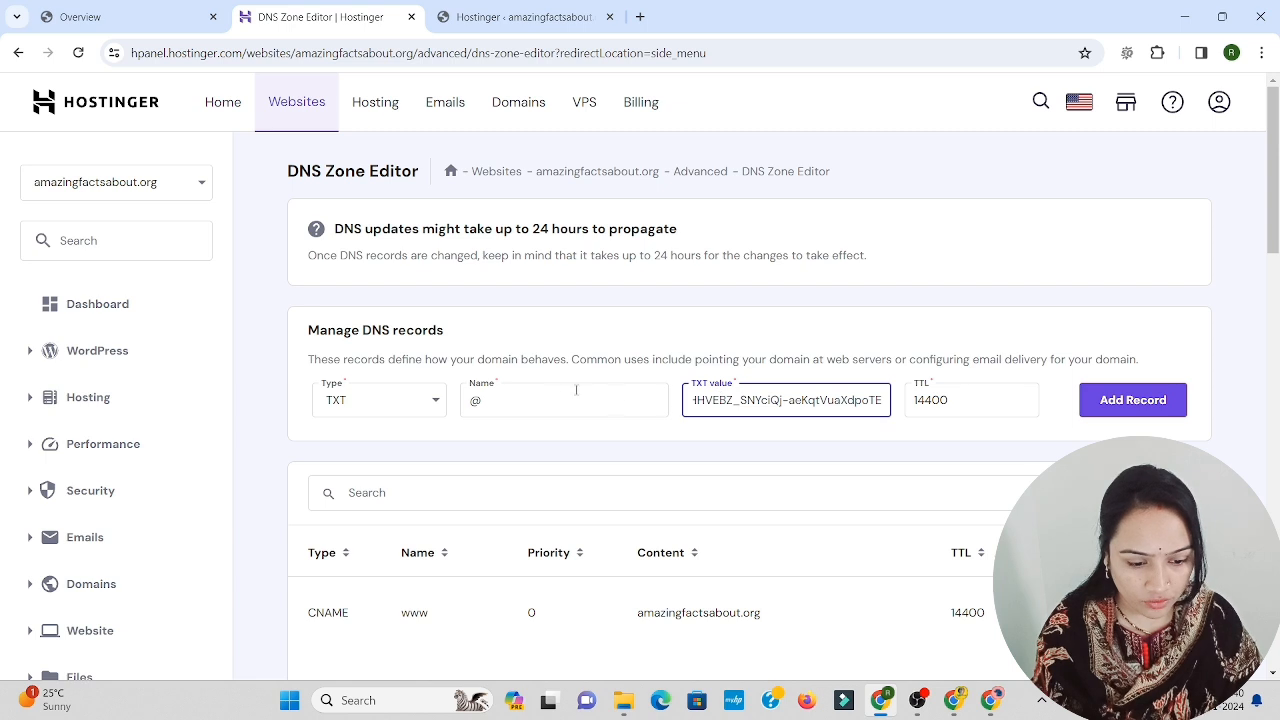
Step: Copy the start of the site address from the WordPress admin page and paste it as the TXT record's name in Hostinger
click(524, 403)
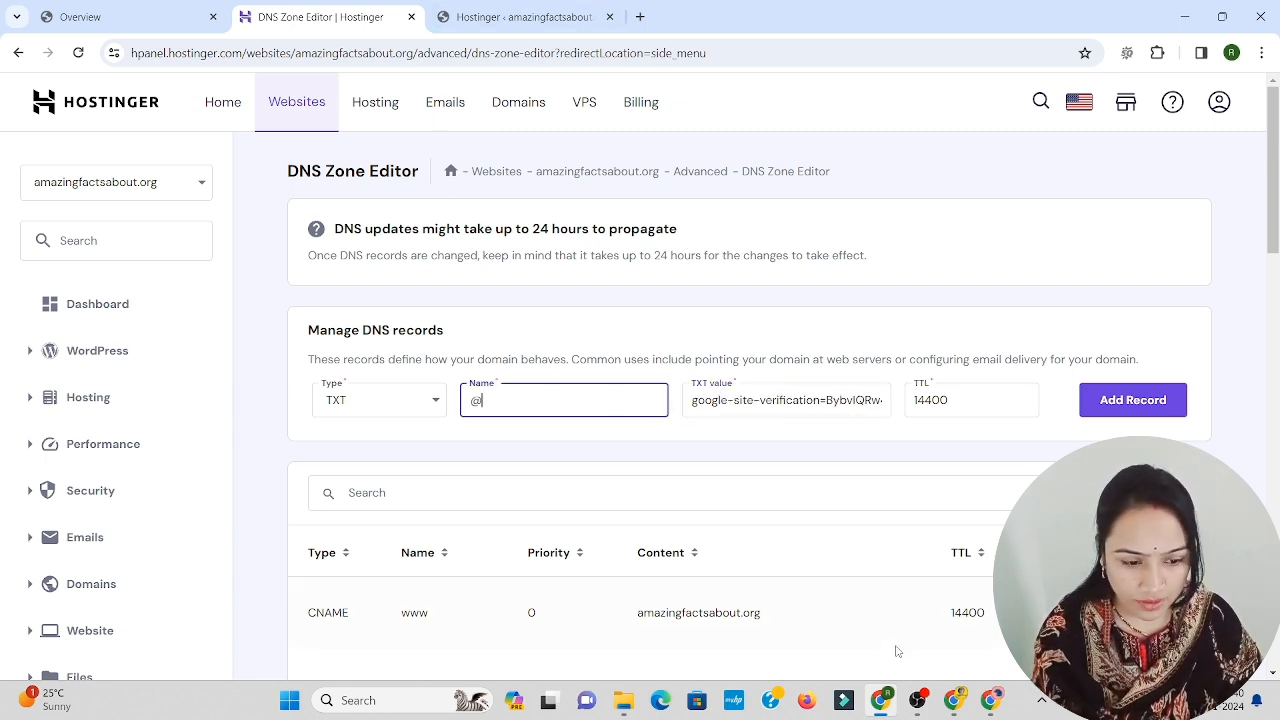
click(880, 700)
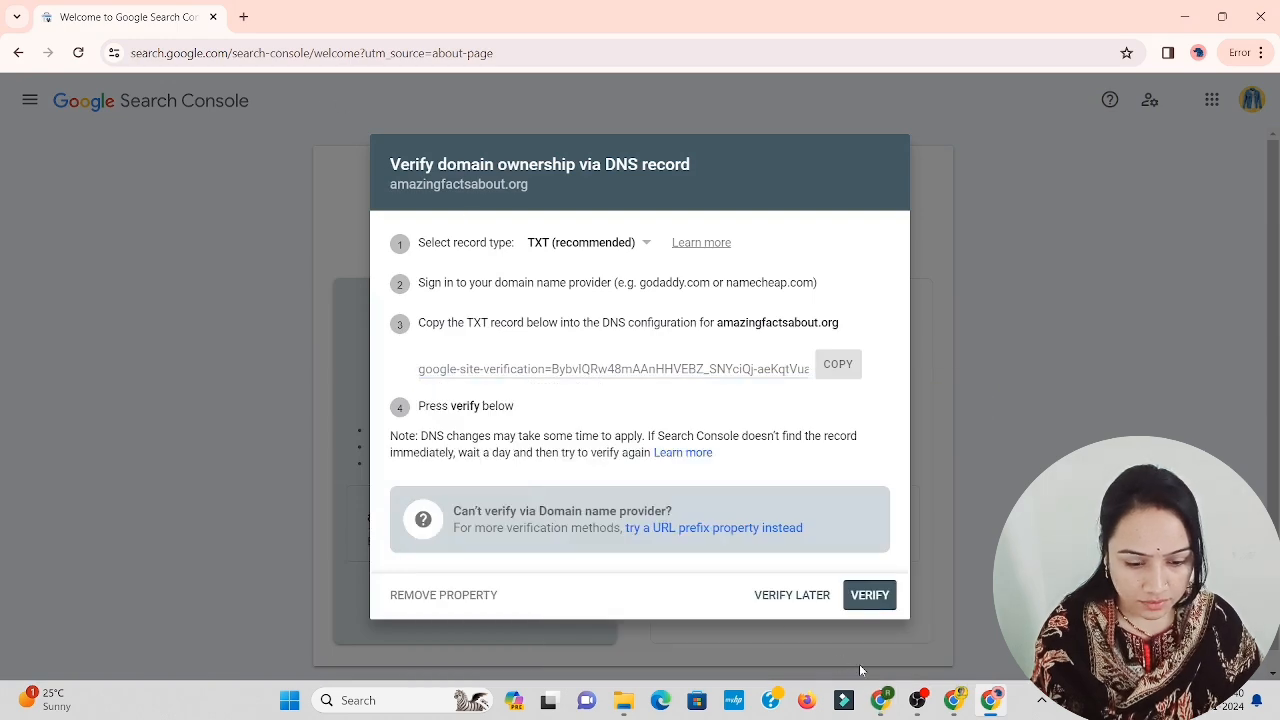
click(880, 700)
click(497, 17)
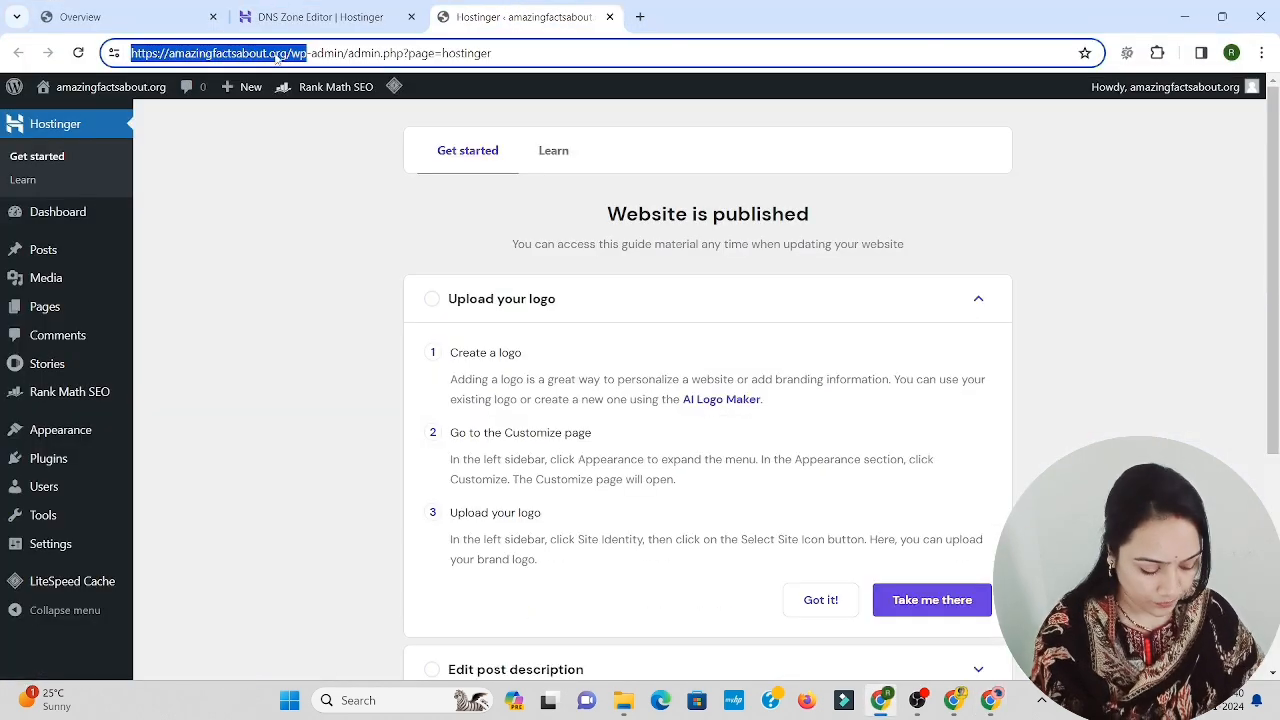
click(311, 6)
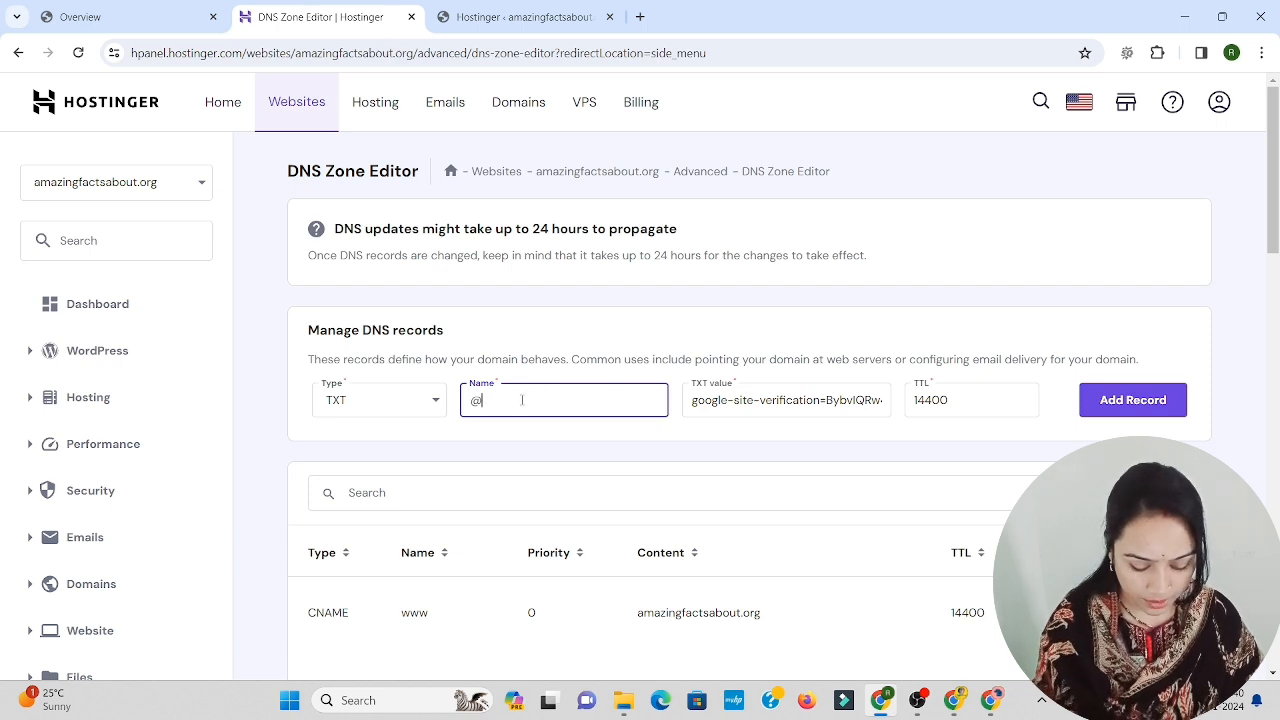
key(ctrl+v)
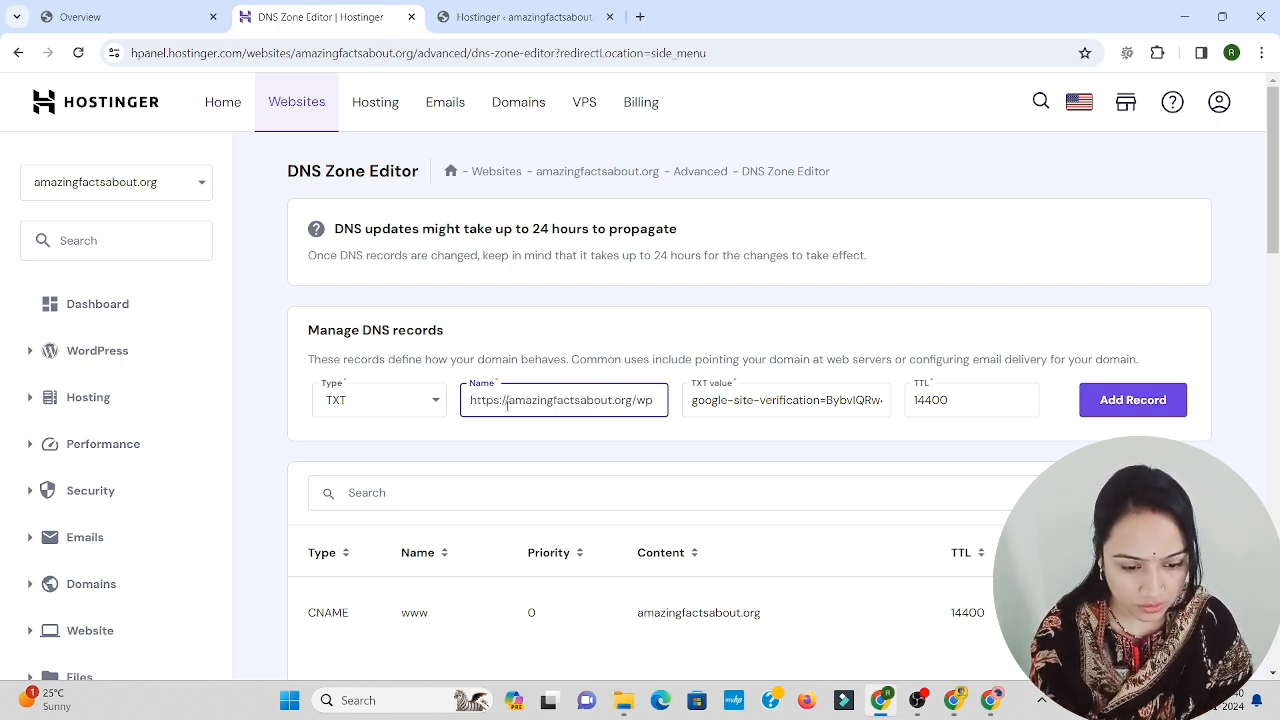
key(BackSpace)
key(BackSpace)
key(BackSpace)
key(BackSpace)
key(BackSpace)
key(BackSpace)
key(BackSpace)
key(BackSpace)
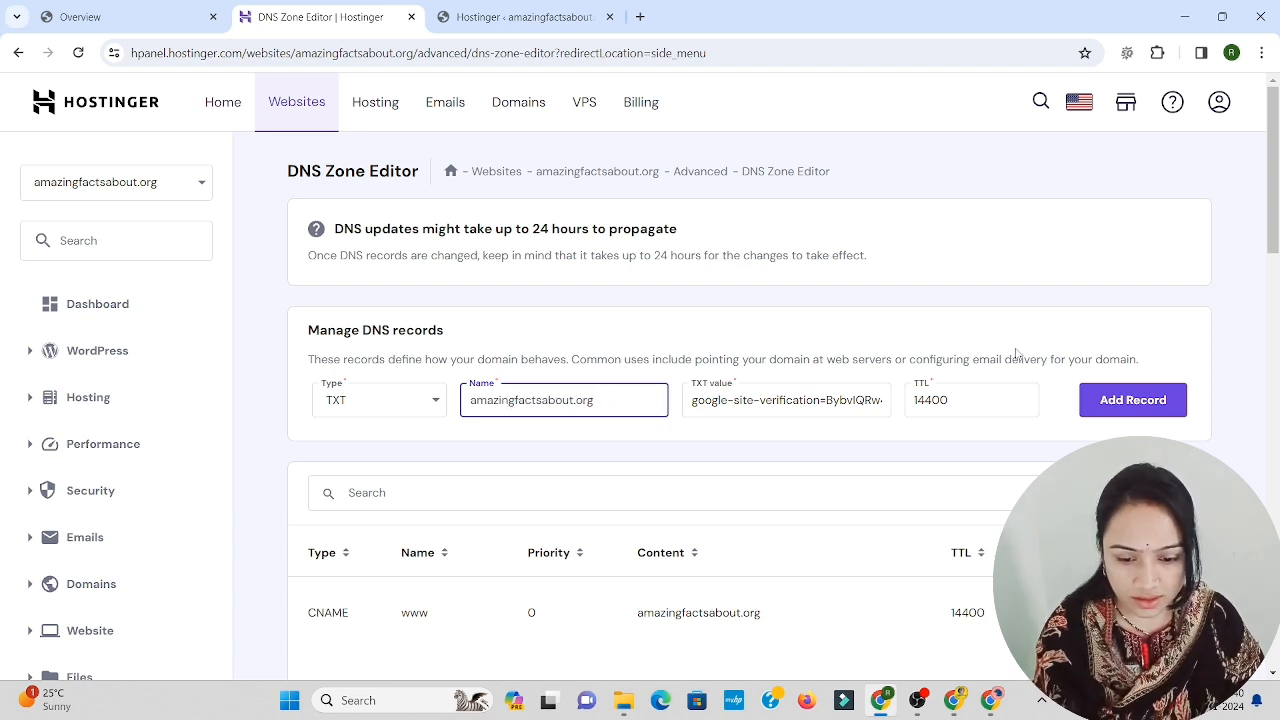
click(1128, 400)
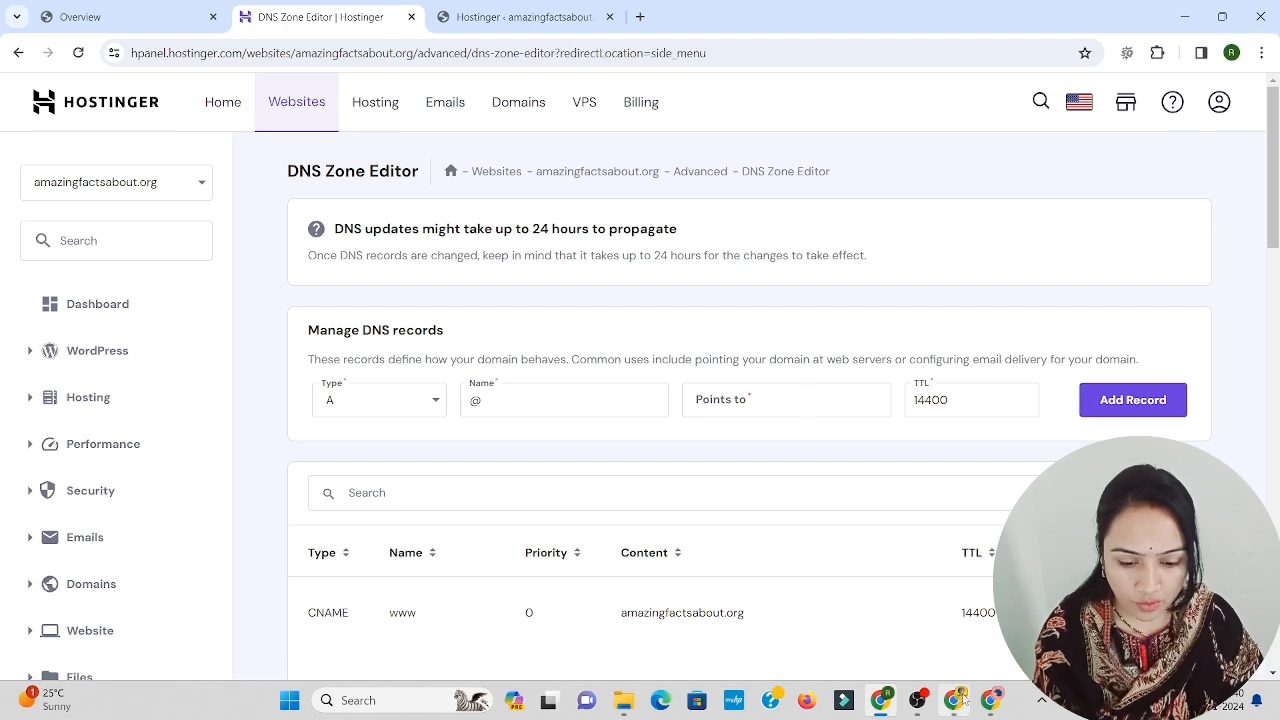
Step: Switch to Search Console and try to verify ownership of amazingfactsabout.org with the TXT record
mouse_move(995, 704)
click(935, 610)
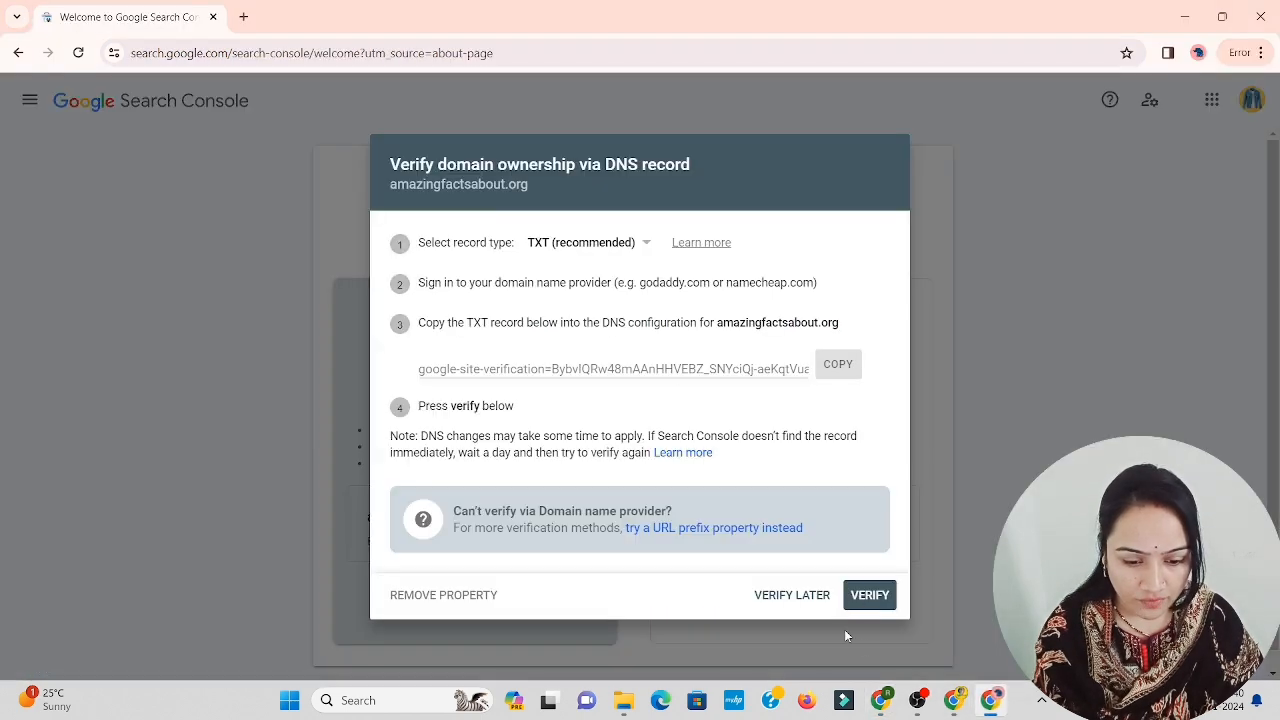
click(870, 598)
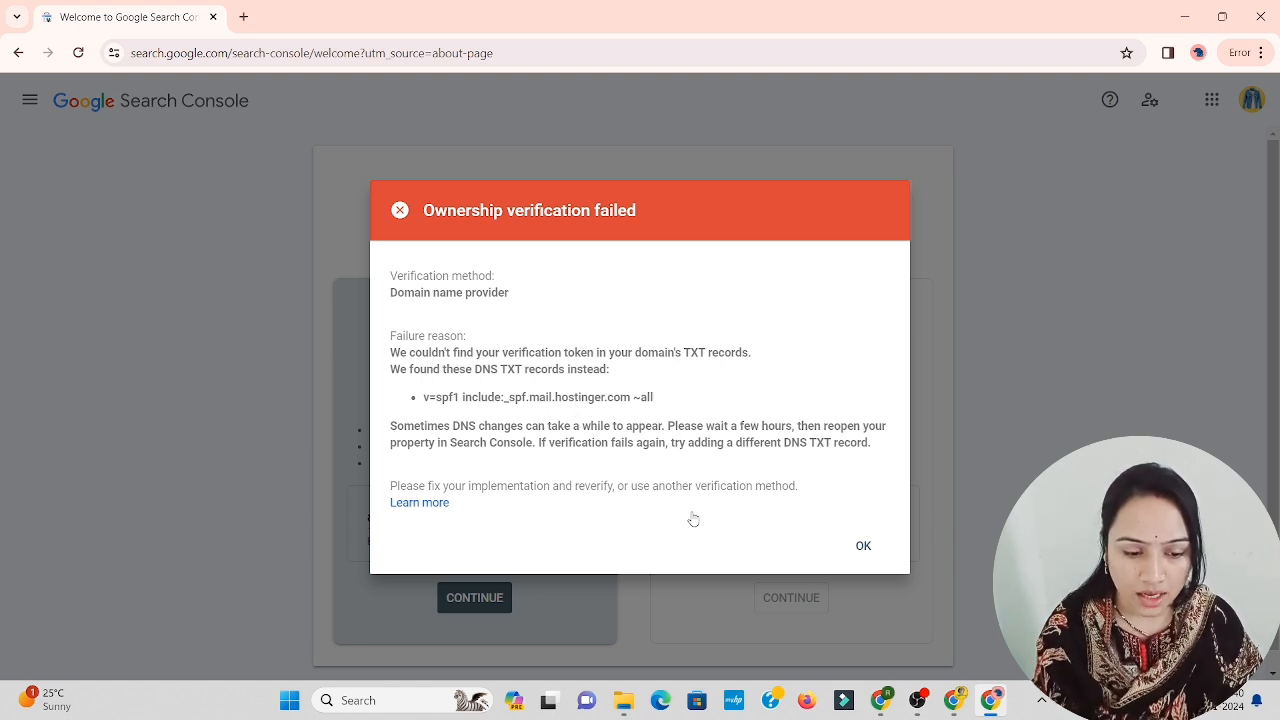
click(864, 545)
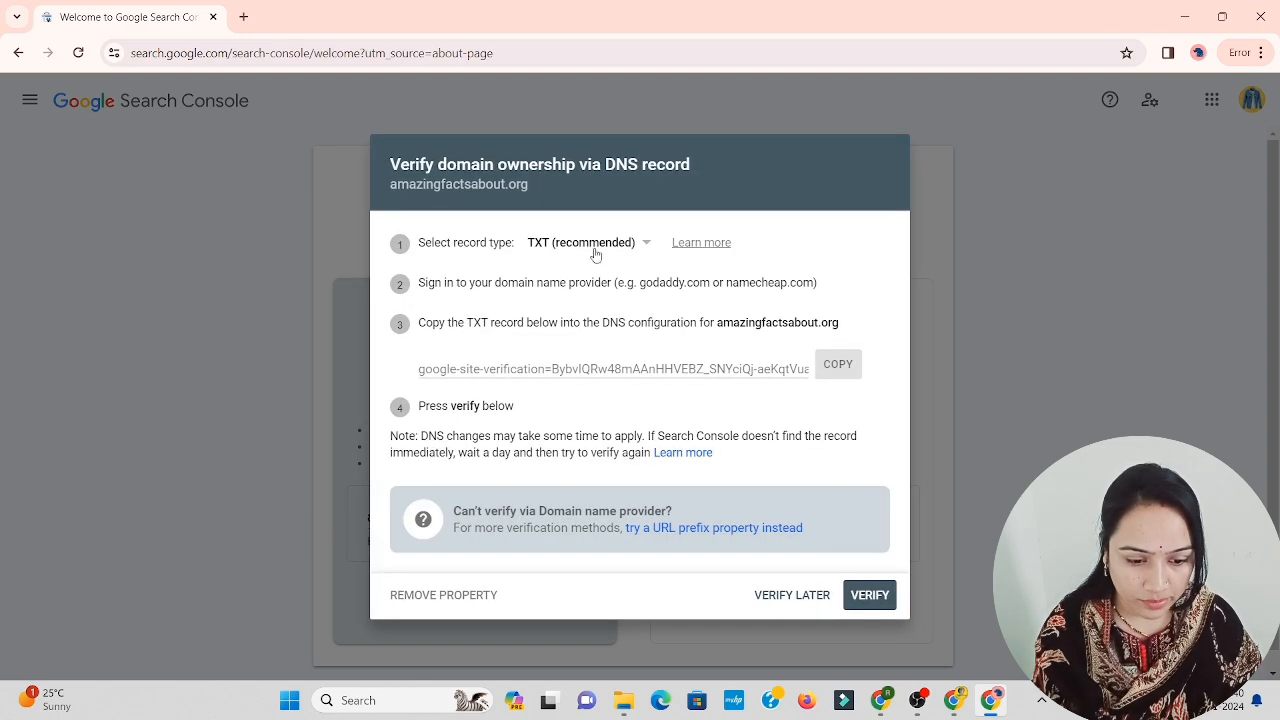
Step: Change Search Console's verification record type to CNAME and set the new Hostinger DNS record's type to CNAME
click(644, 246)
click(540, 274)
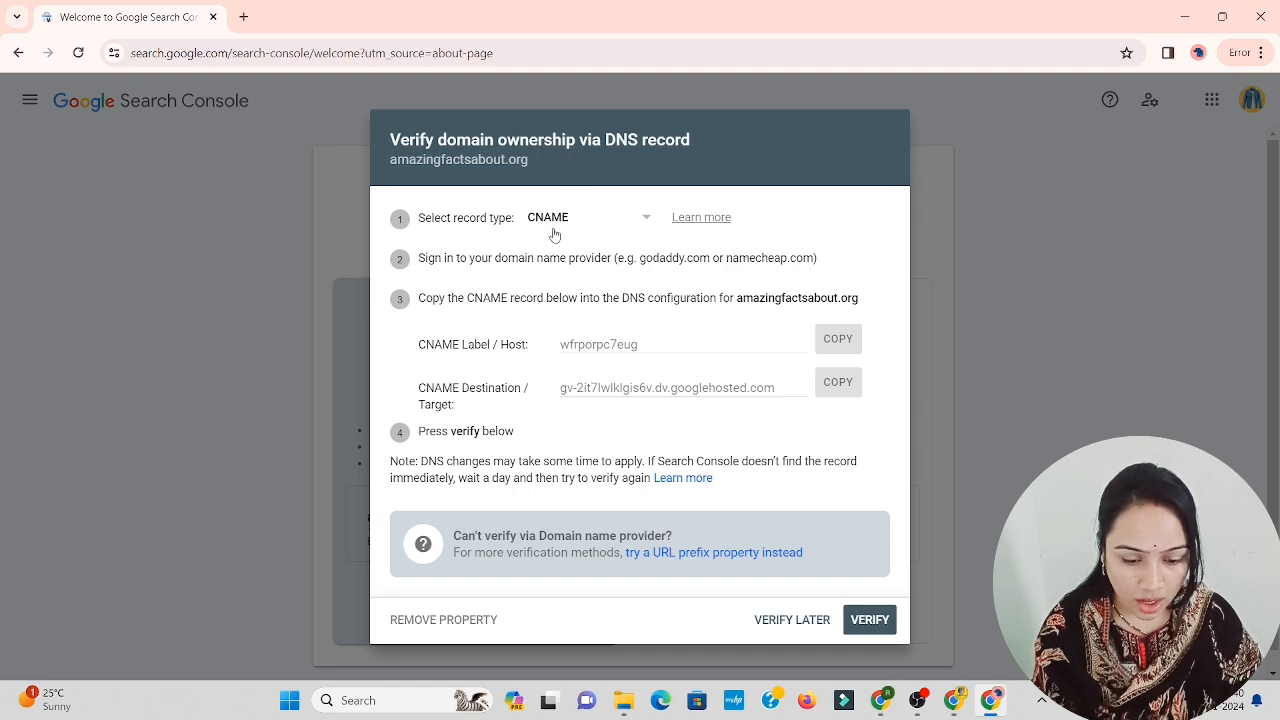
click(881, 703)
click(881, 703)
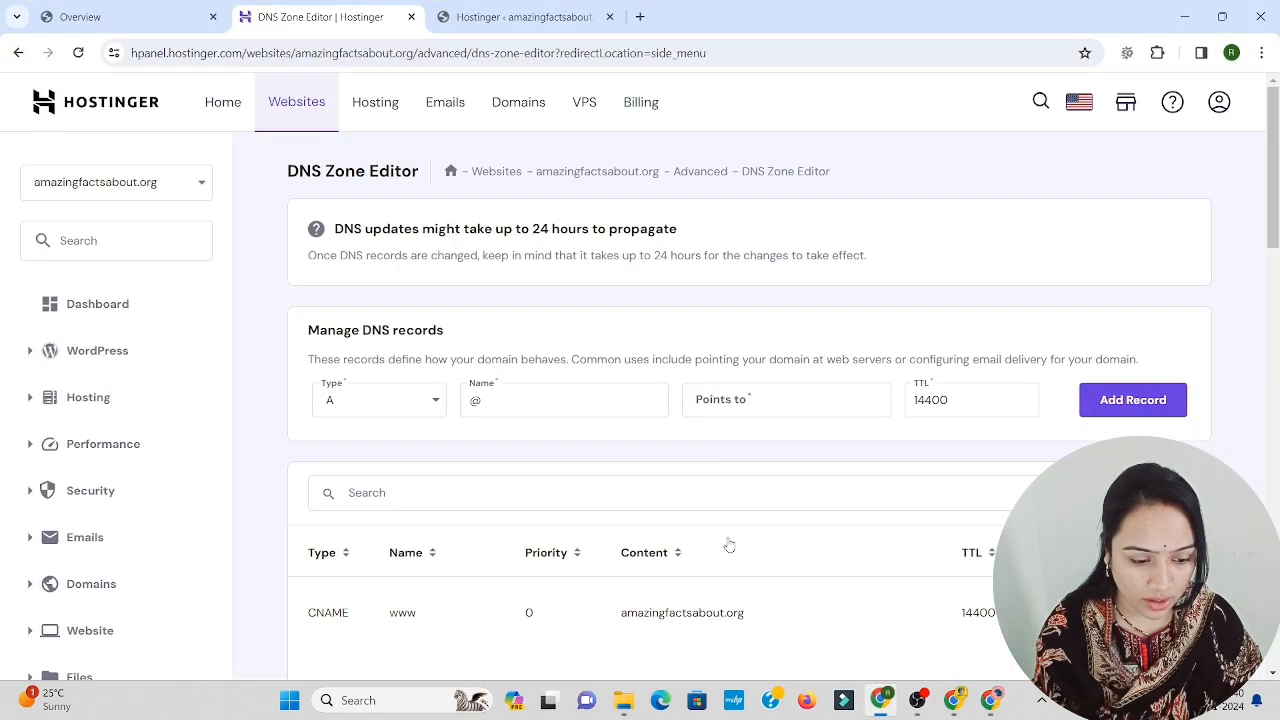
click(881, 703)
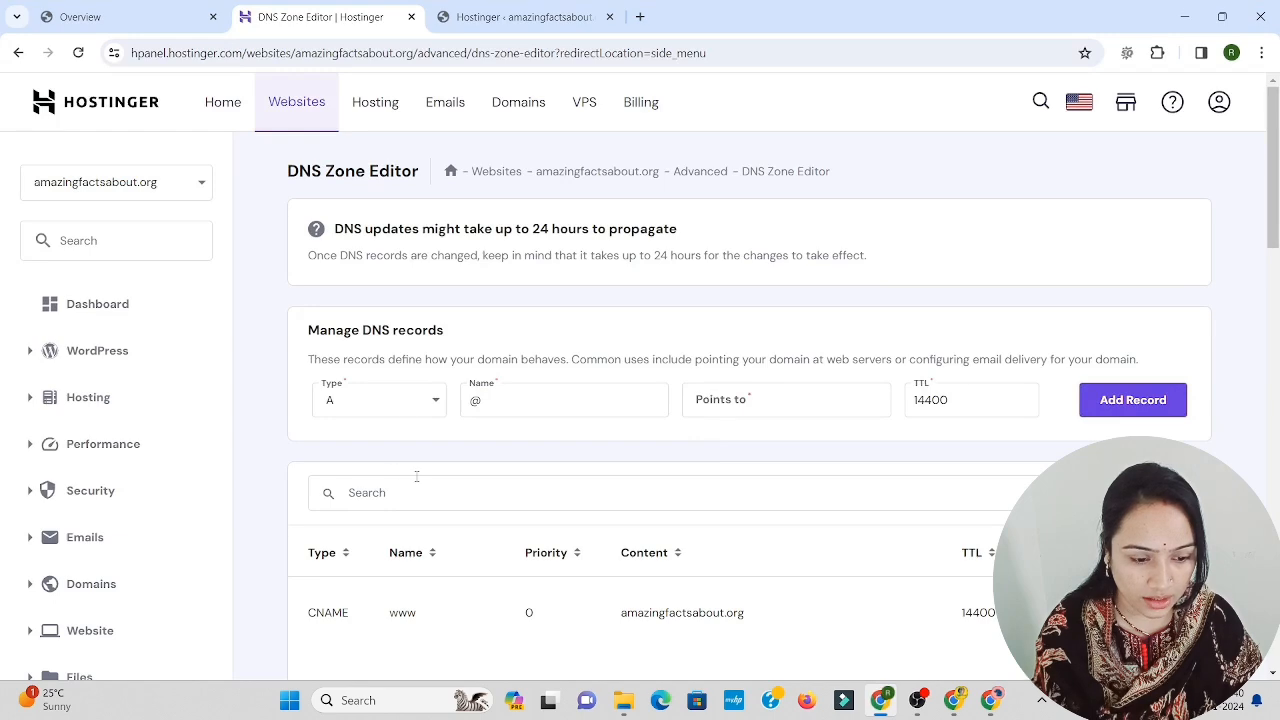
scroll(424, 643, down, 2)
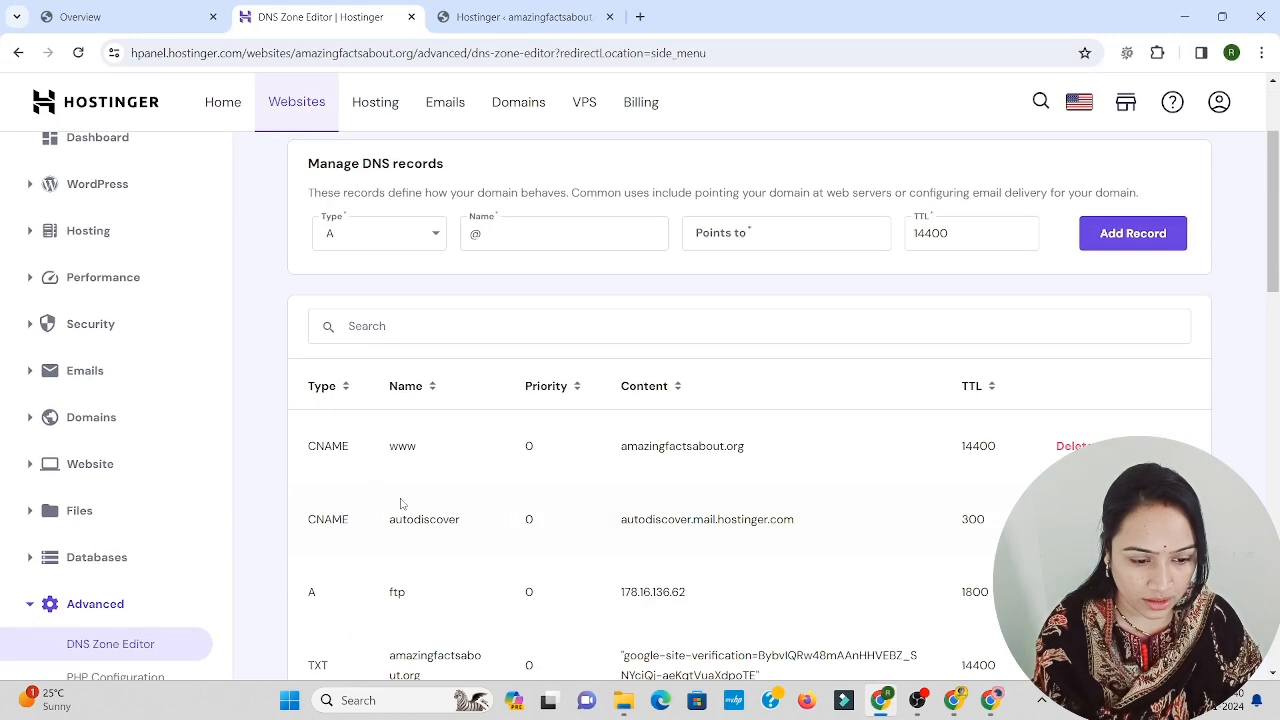
click(403, 238)
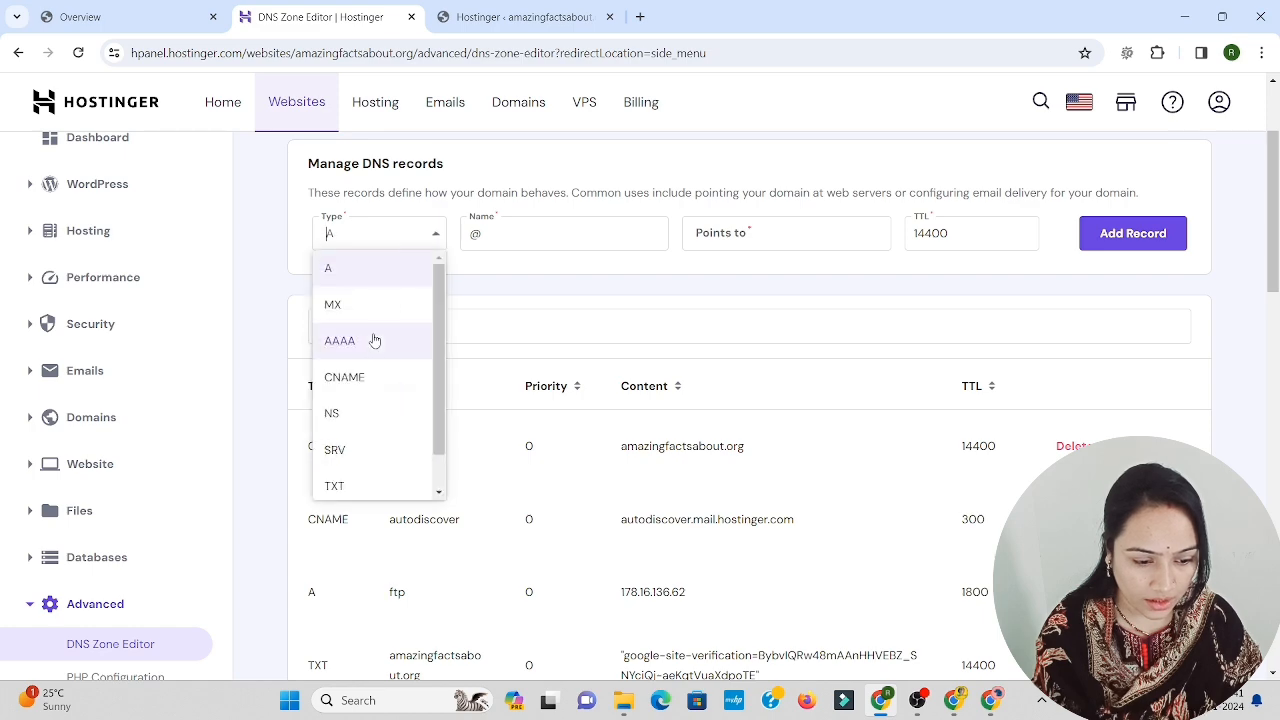
click(363, 385)
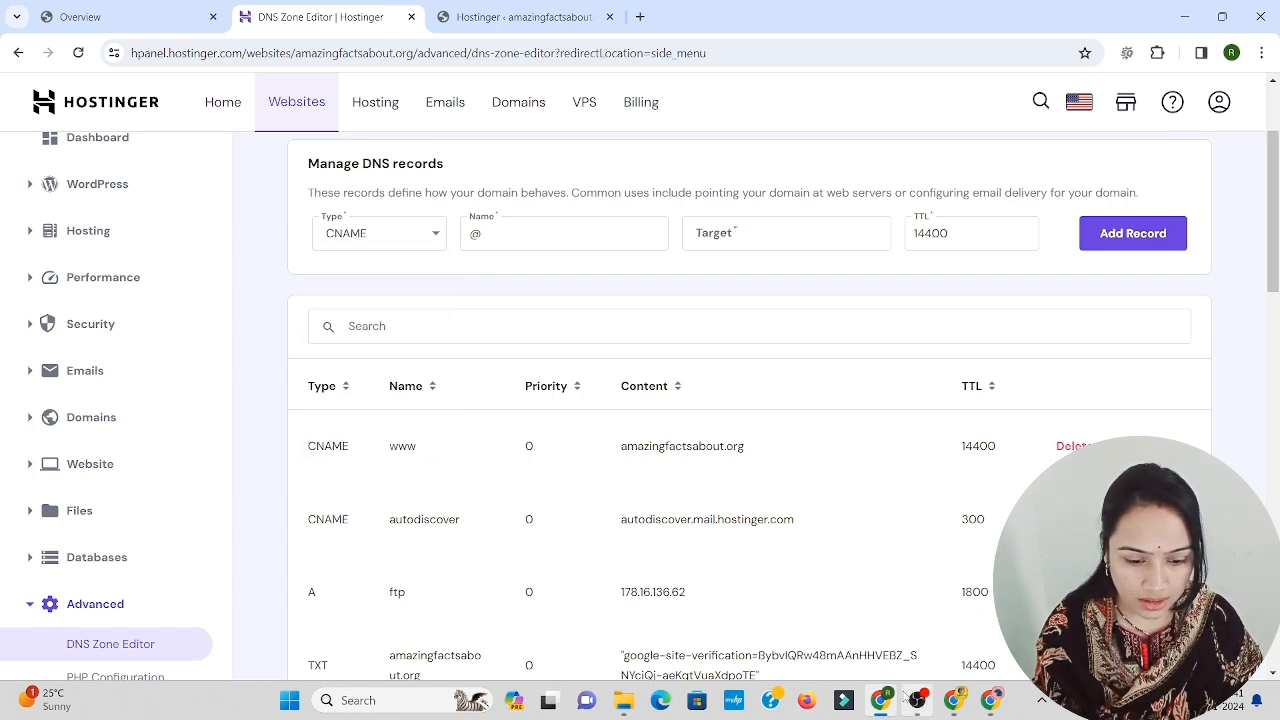
Step: Copy the CNAME Label / Host verification value from Search Console and paste it as the new Hostinger record's name
click(991, 701)
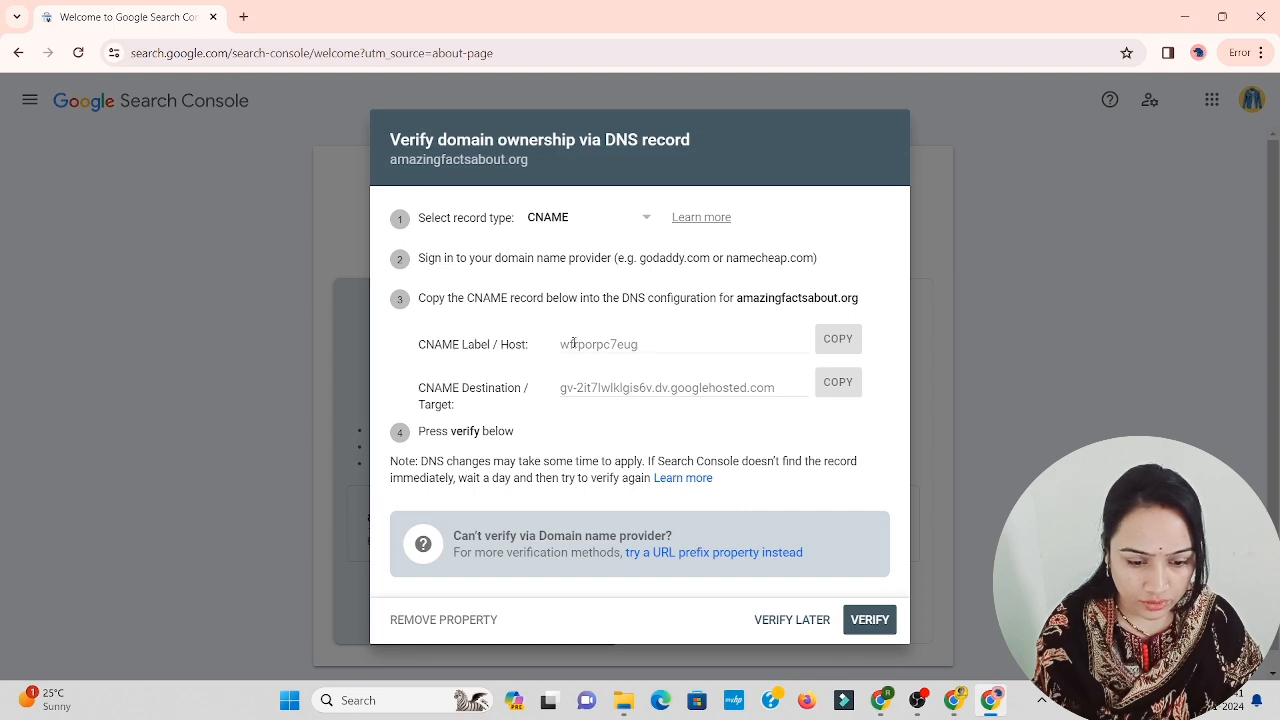
click(839, 342)
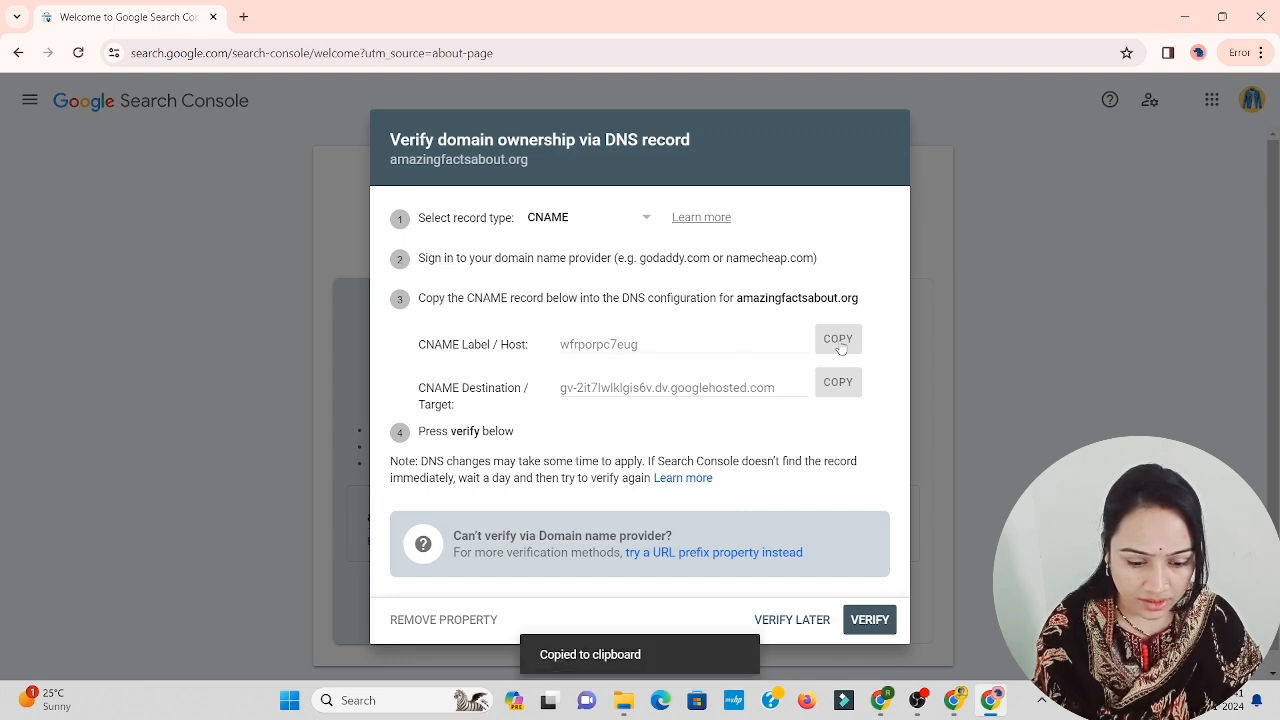
click(880, 700)
click(510, 238)
key(ctrl+v)
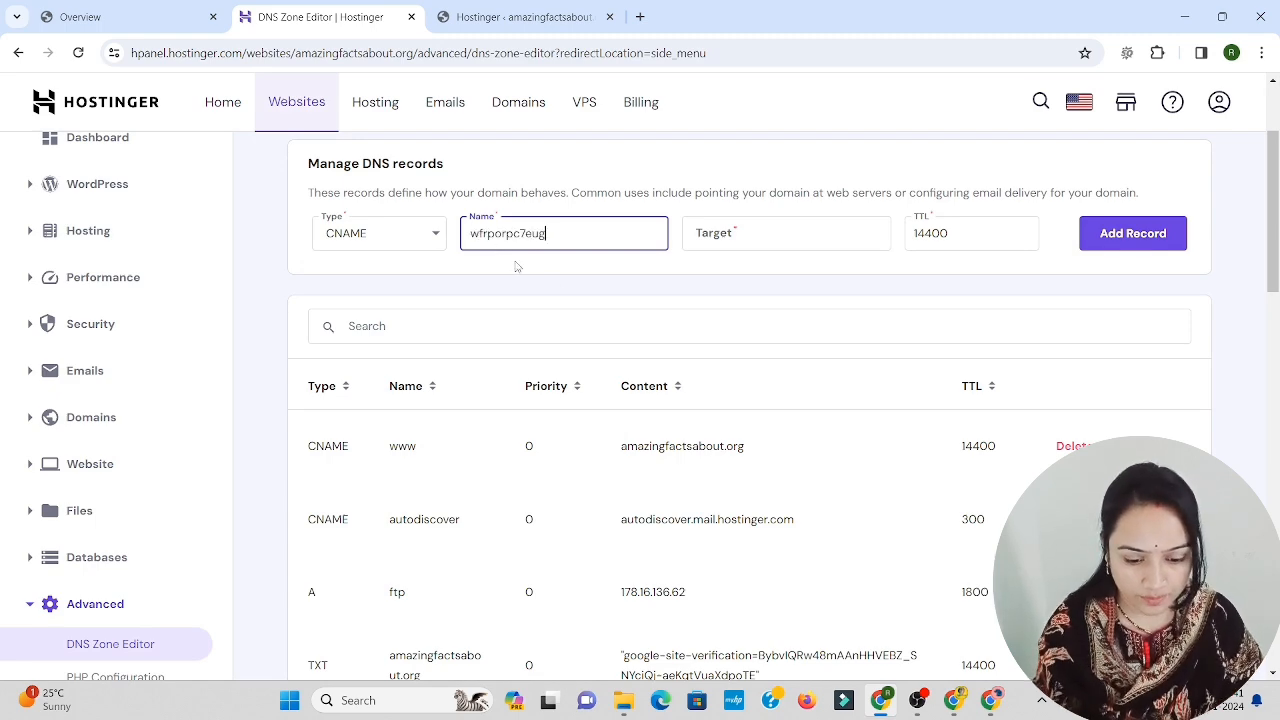
Step: Copy the CNAME Destination / Target verification value from Search Console, paste it as the Hostinger record's target, and add the record
key(alt+Tab)
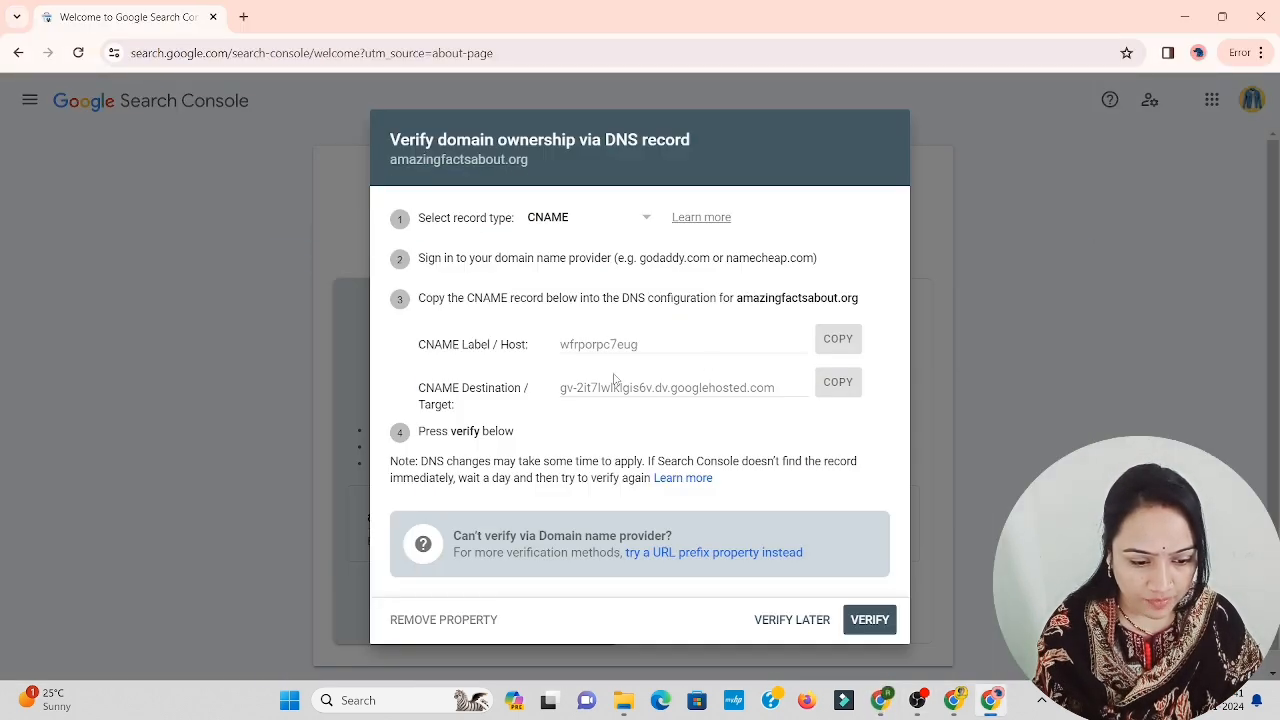
click(838, 386)
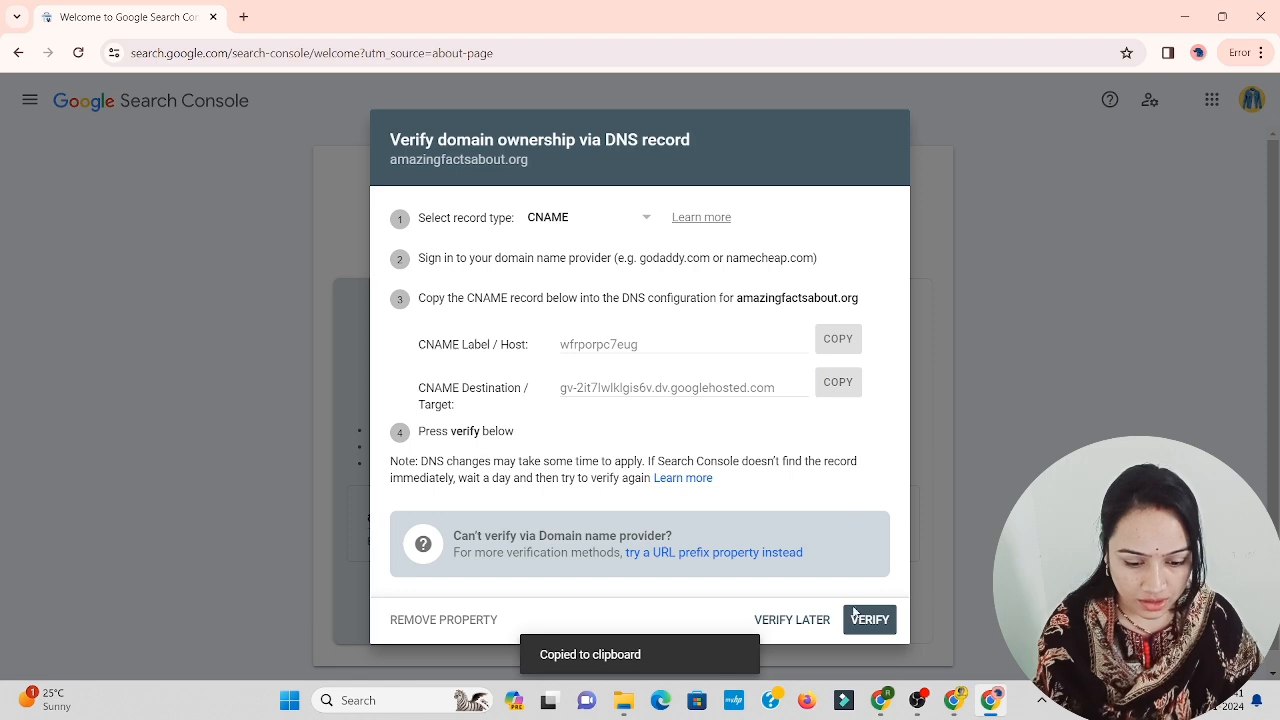
click(880, 700)
click(757, 237)
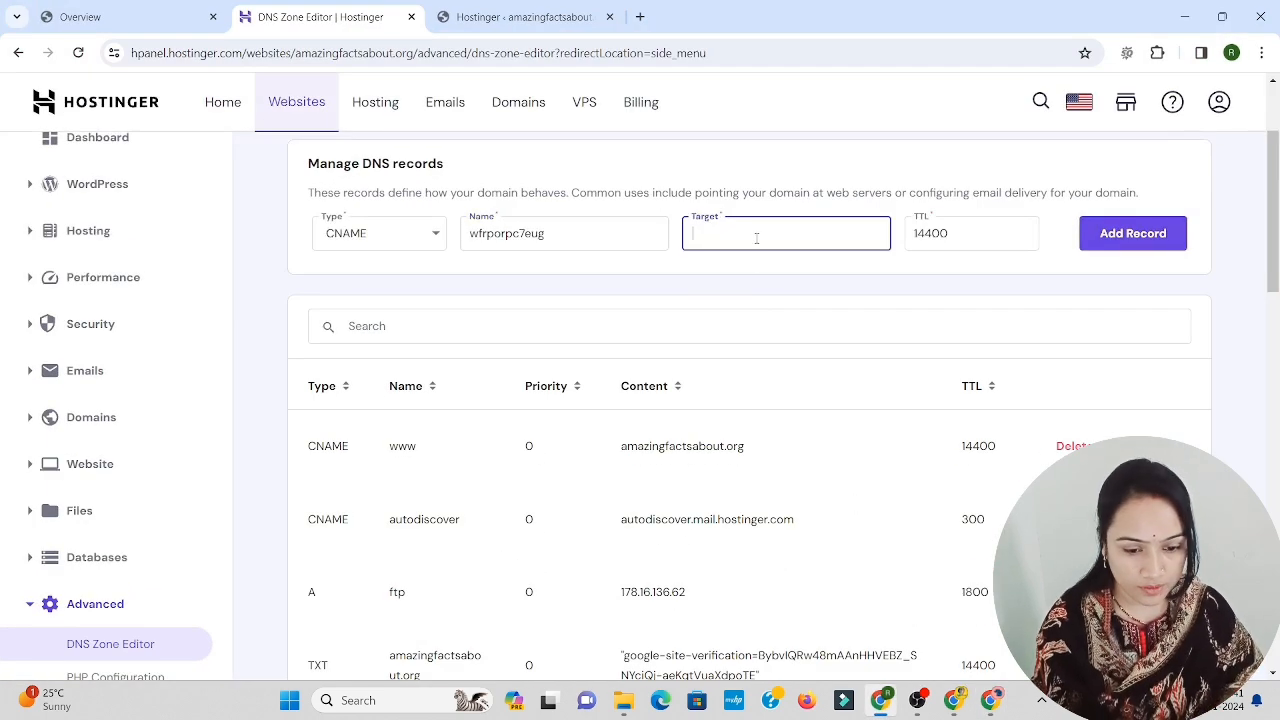
key(ctrl+v)
click(1145, 236)
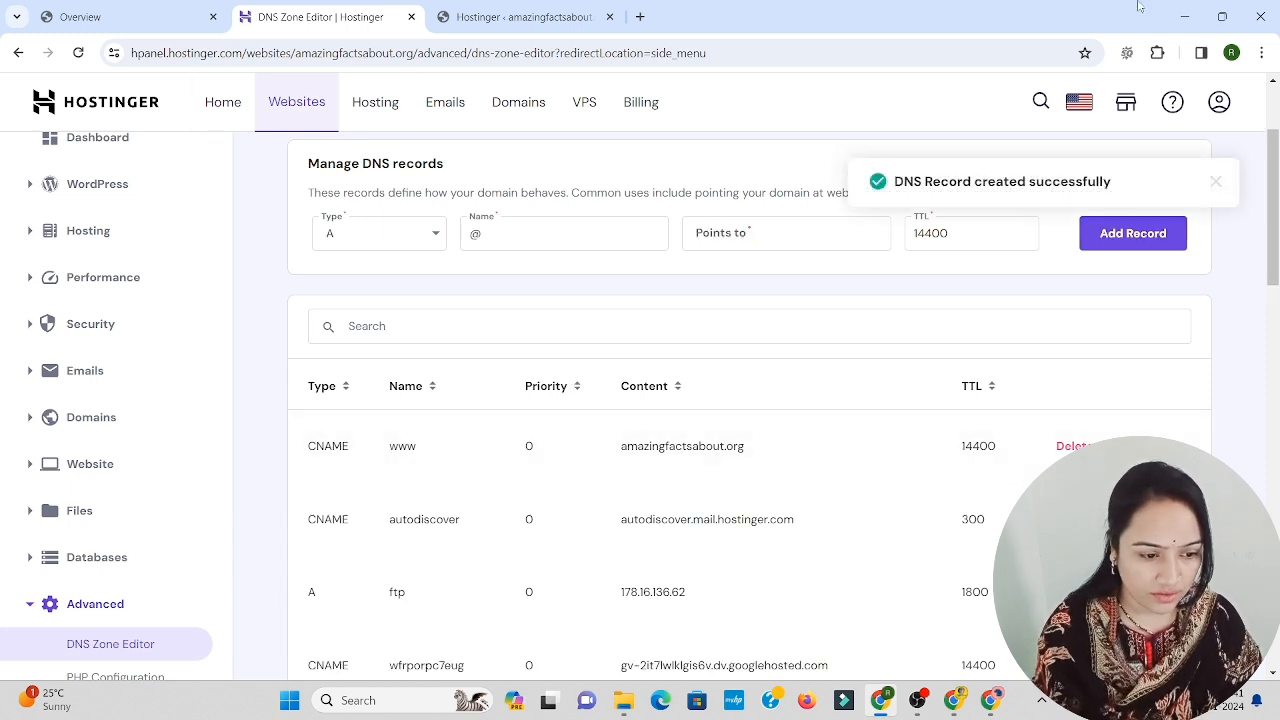
Step: Reload the DNS Zone Editor, then verify the domain in Search Console with the CNAME record and go to the property
click(78, 52)
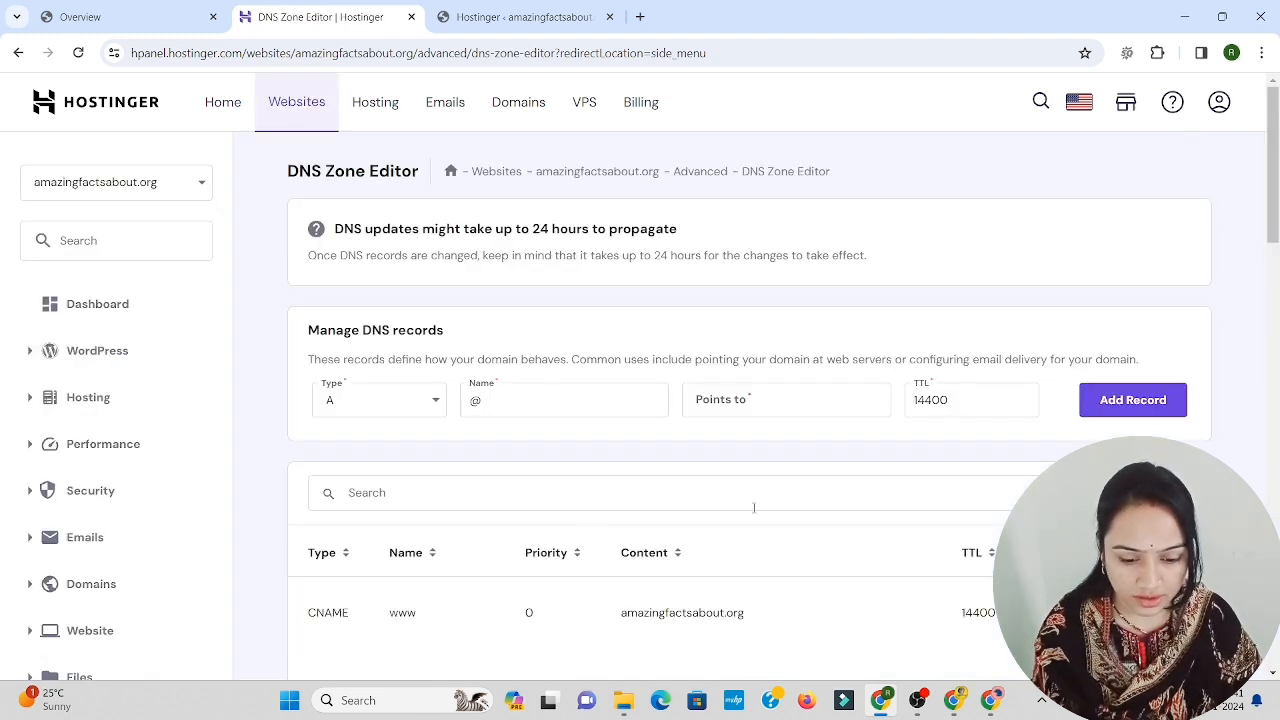
click(955, 700)
click(990, 700)
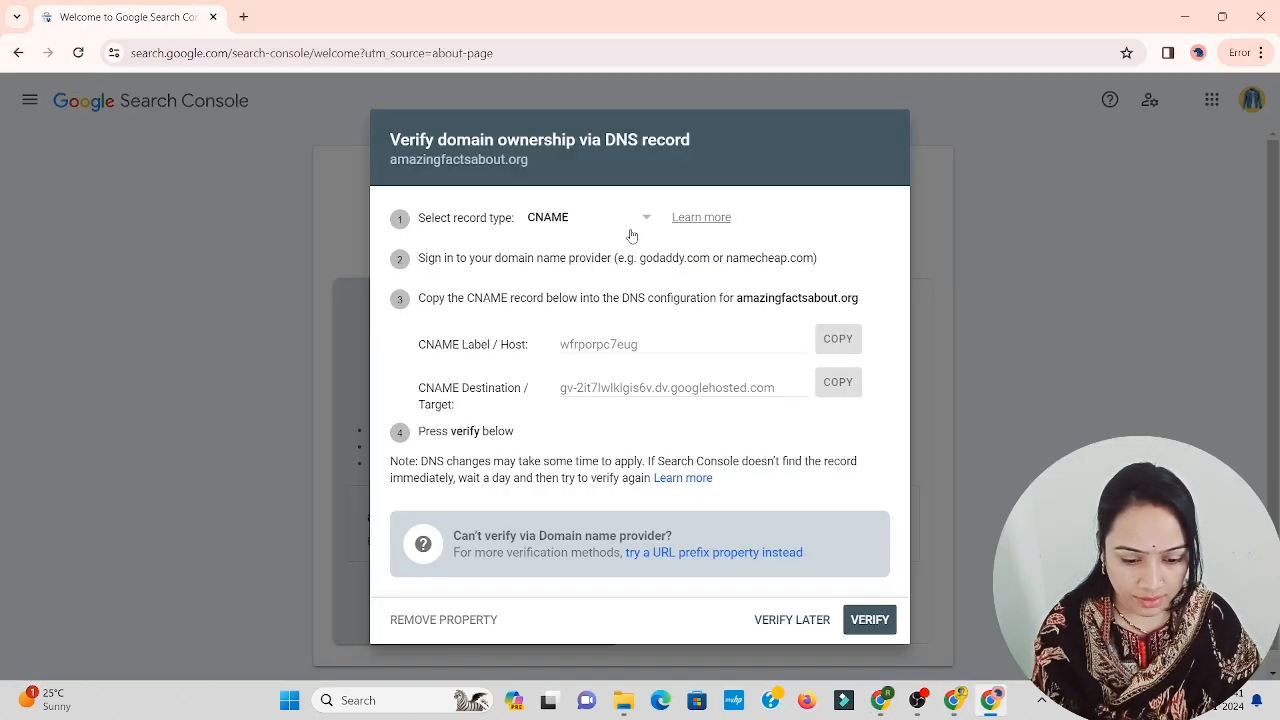
click(872, 620)
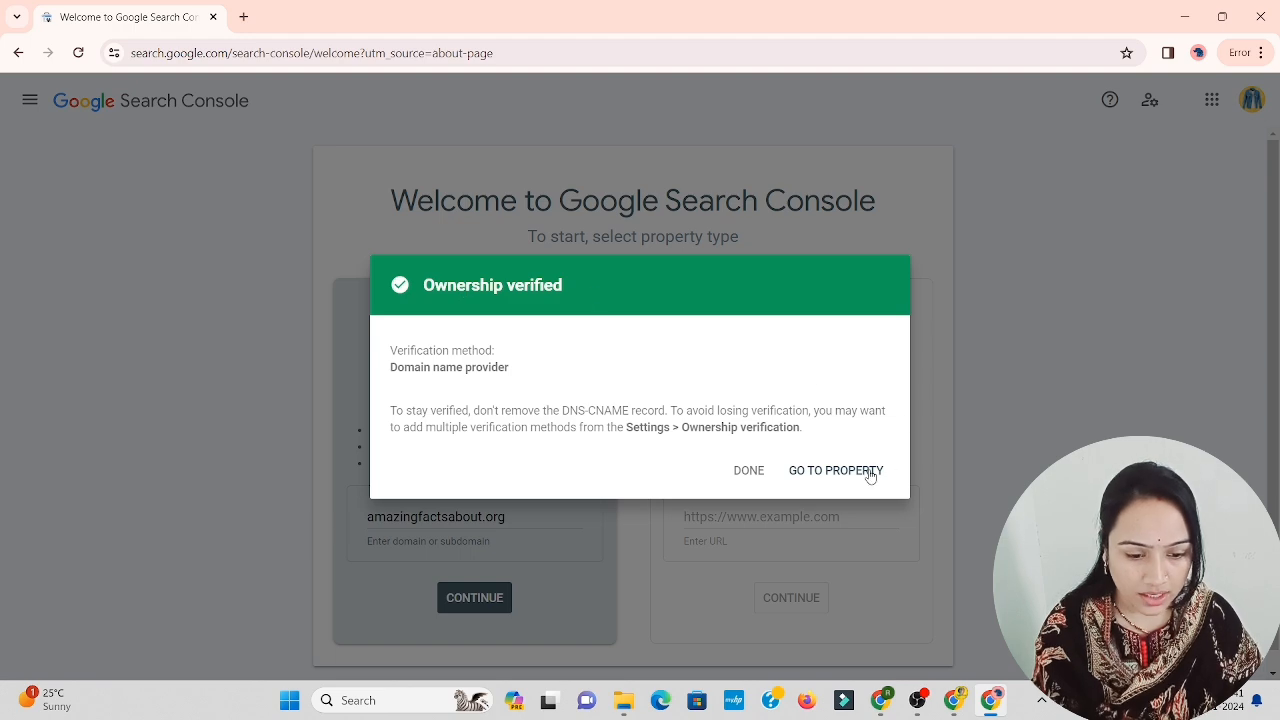
click(870, 474)
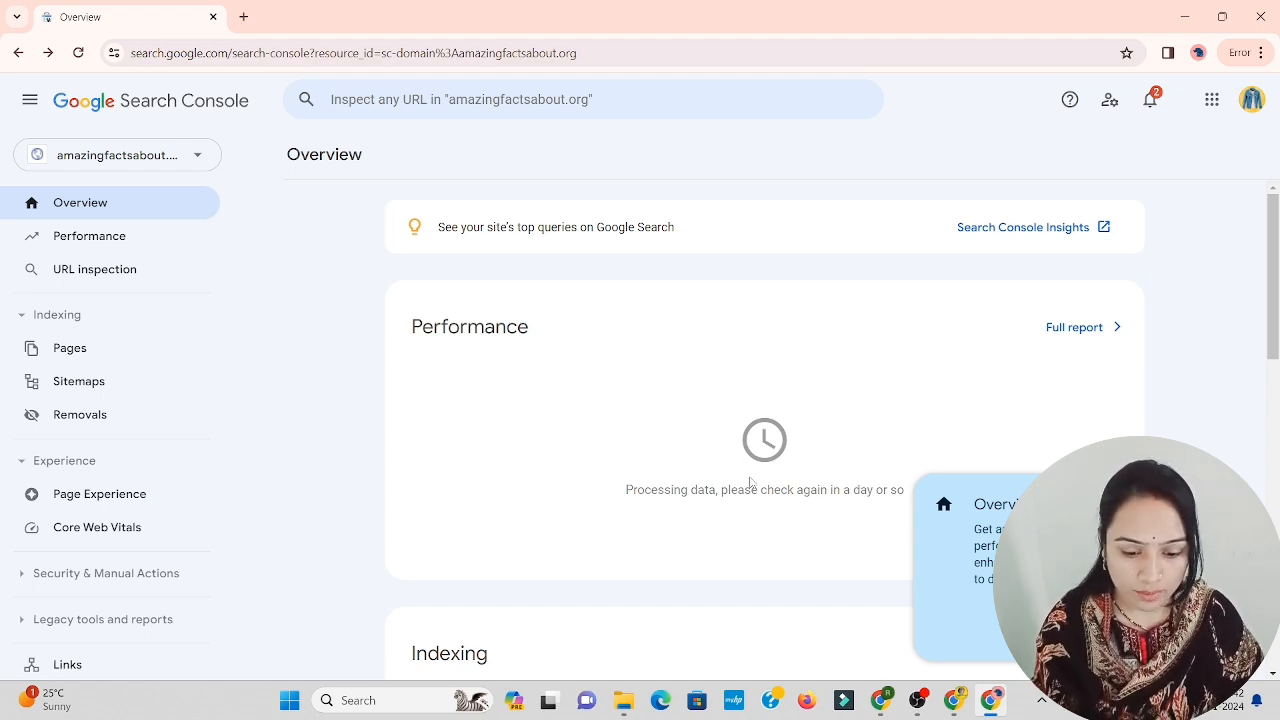
Step: Switch to the other browser window and show the YouTube channel's Videos page
click(954, 700)
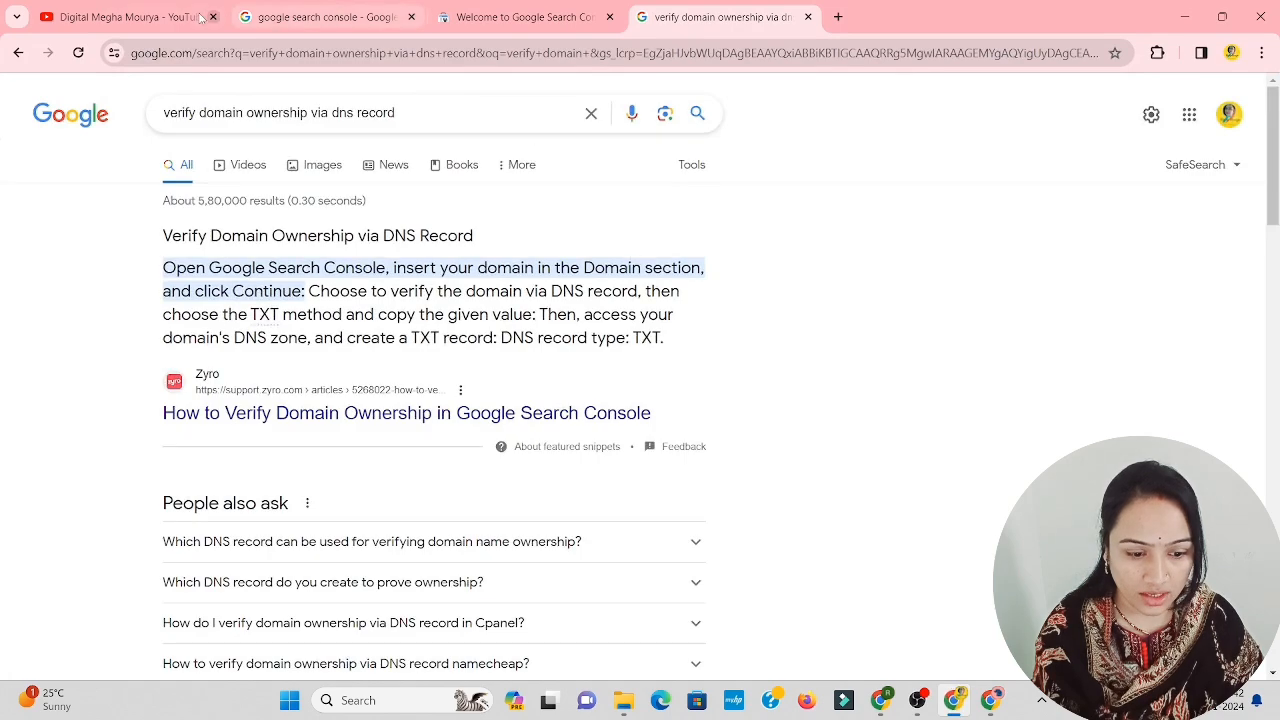
click(200, 17)
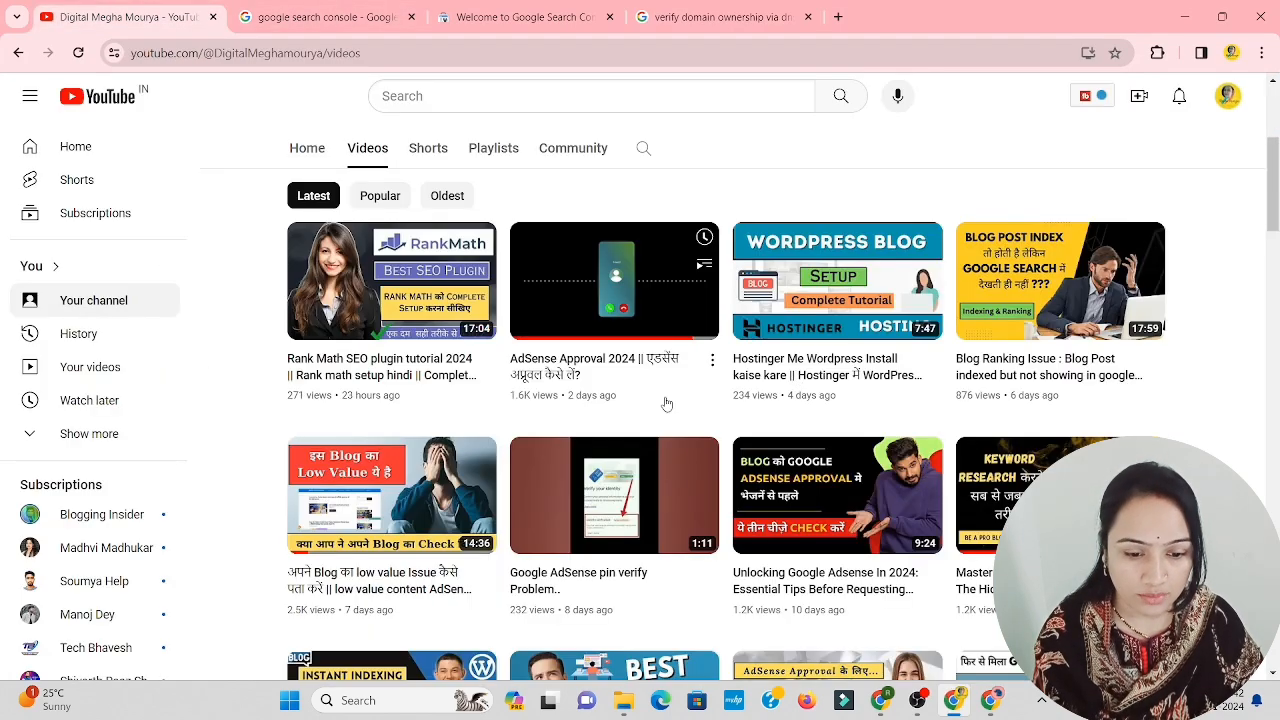